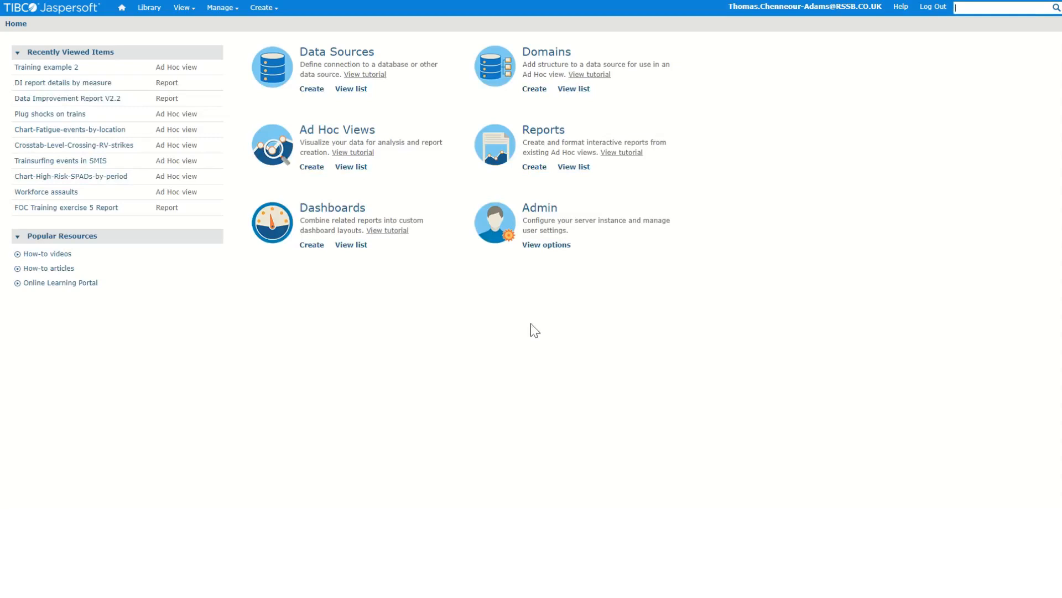
Create a report from the Video exercise ad hoc view in Frequently Asked Queries using the default report template
click(184, 7)
click(184, 39)
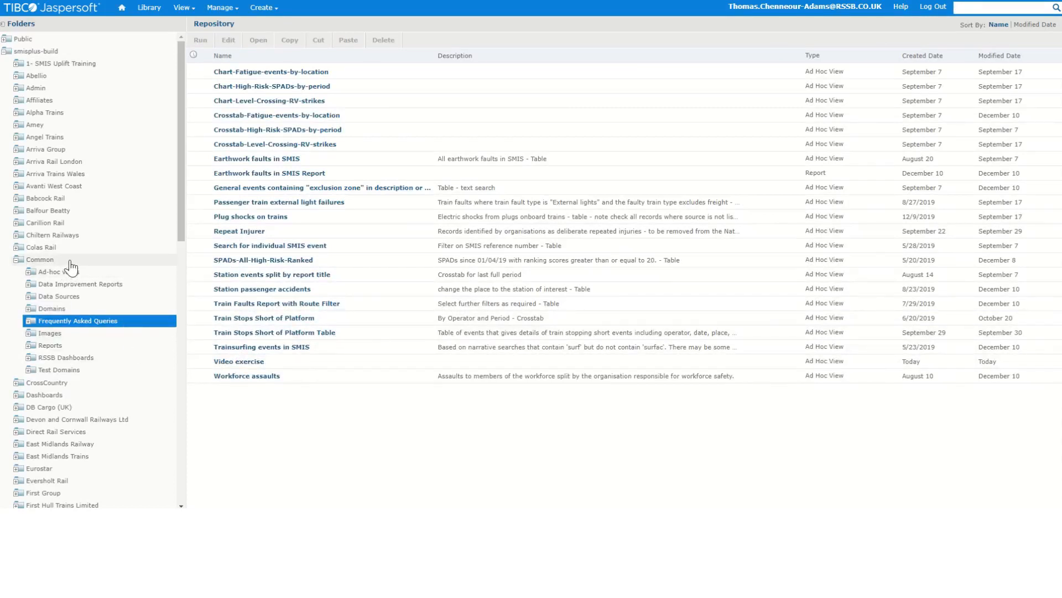
right_click(249, 366)
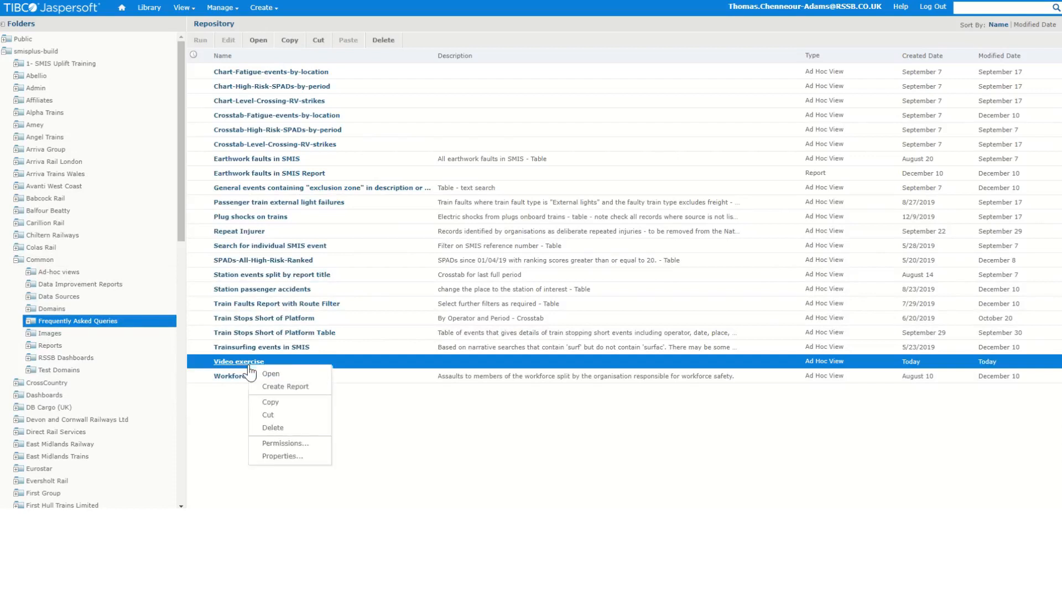
click(311, 387)
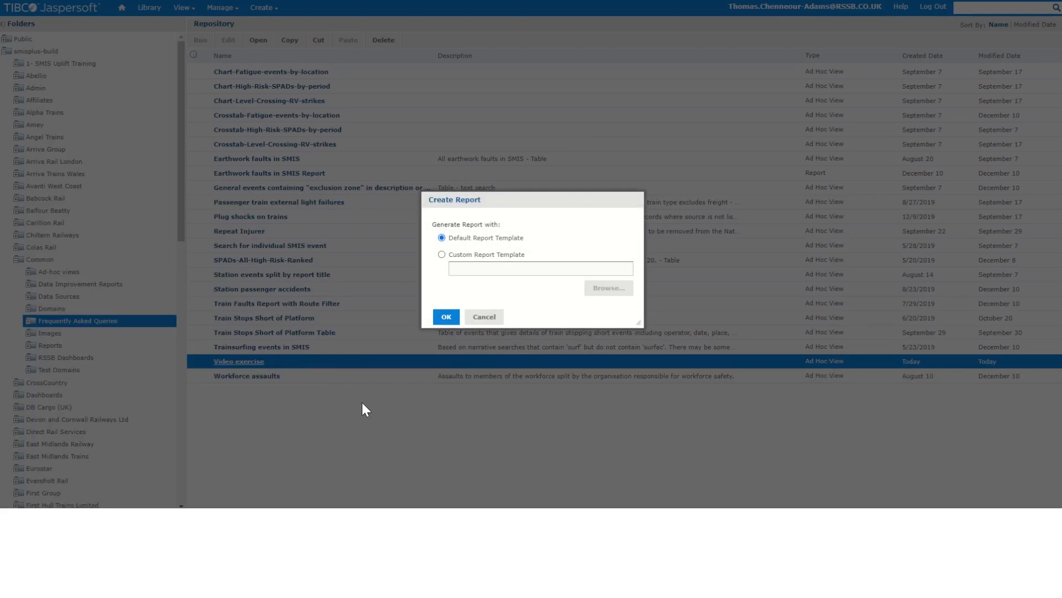
click(445, 317)
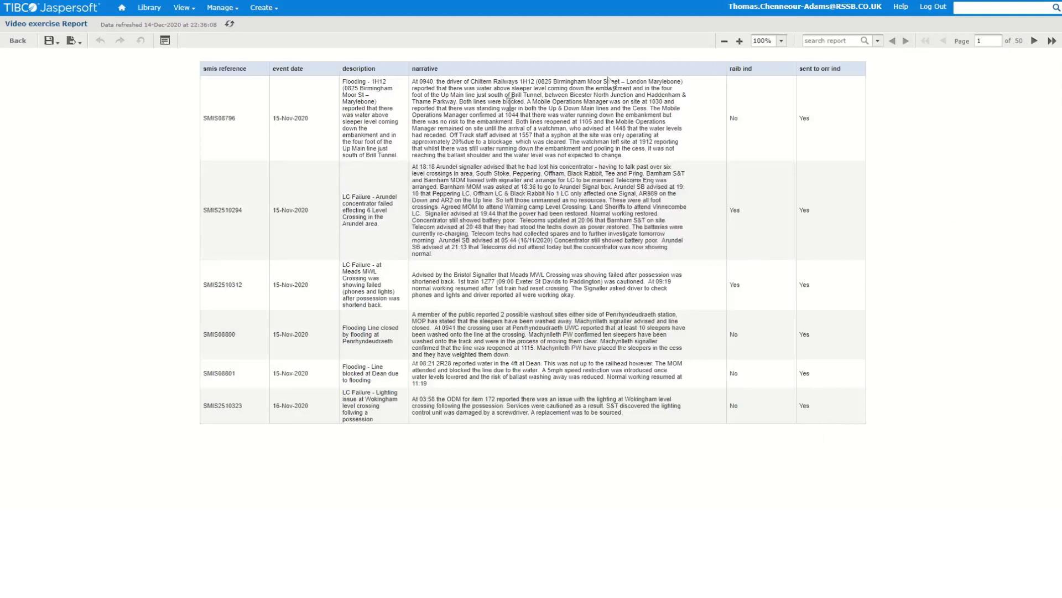
Review the report's input controls, checking the last full period ind options, and close them unchanged
click(166, 41)
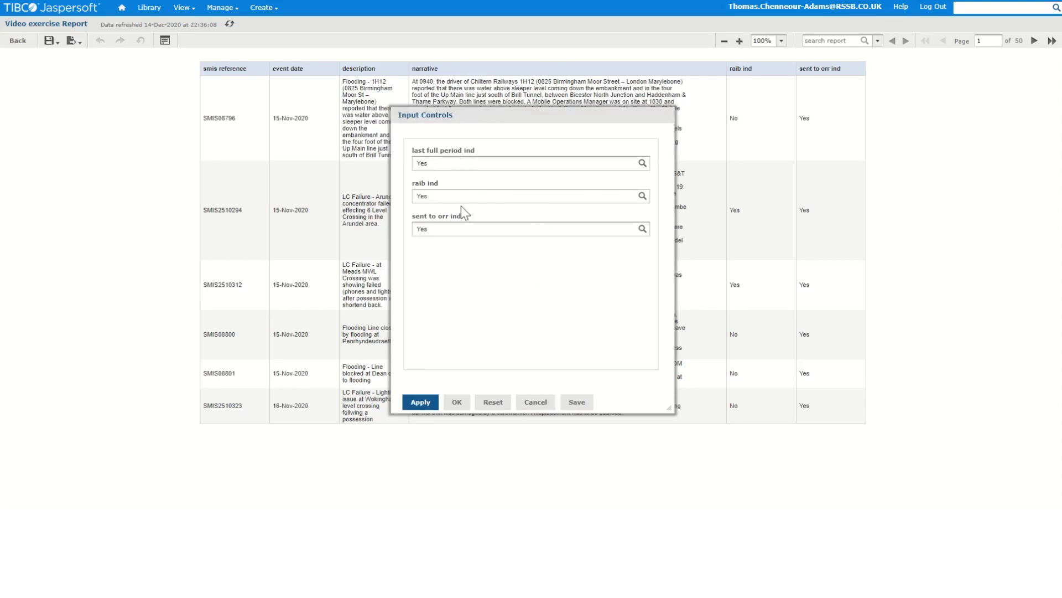
click(466, 166)
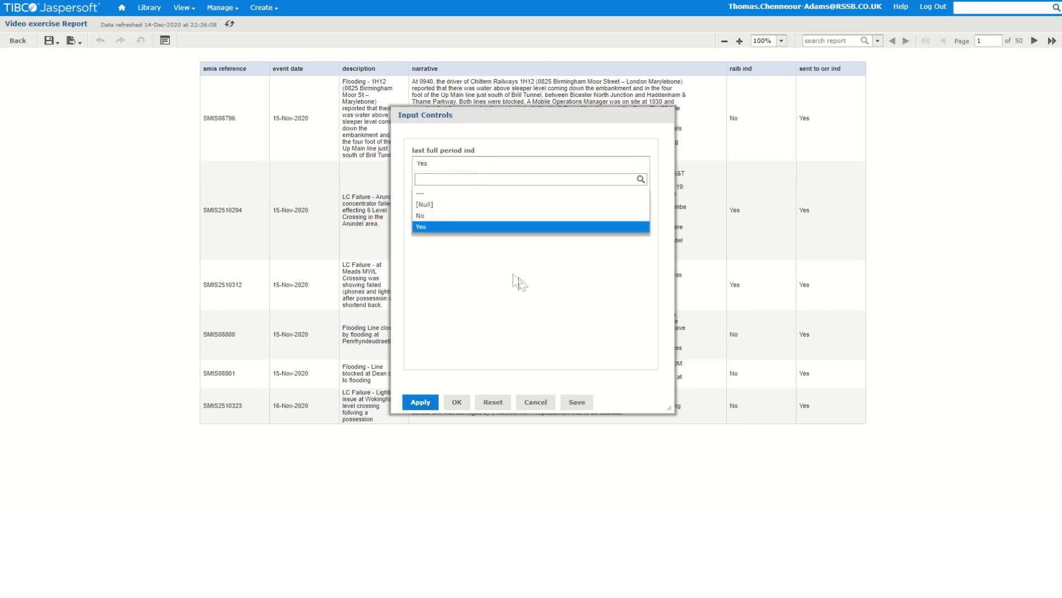
click(548, 303)
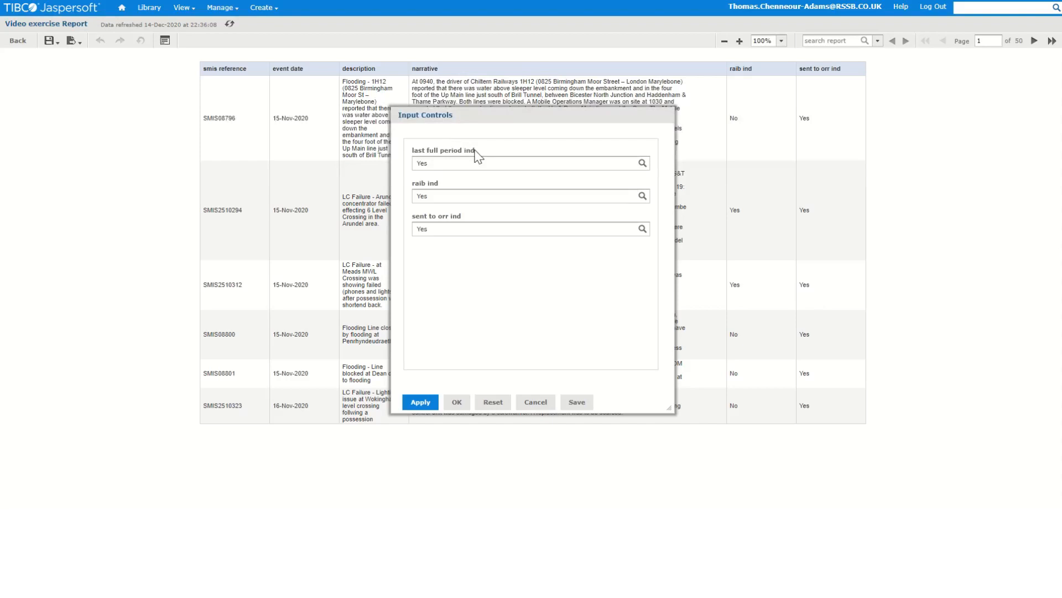
click(450, 408)
Save the report as Video exercise Report in the Frequently Asked Queries folder
click(49, 43)
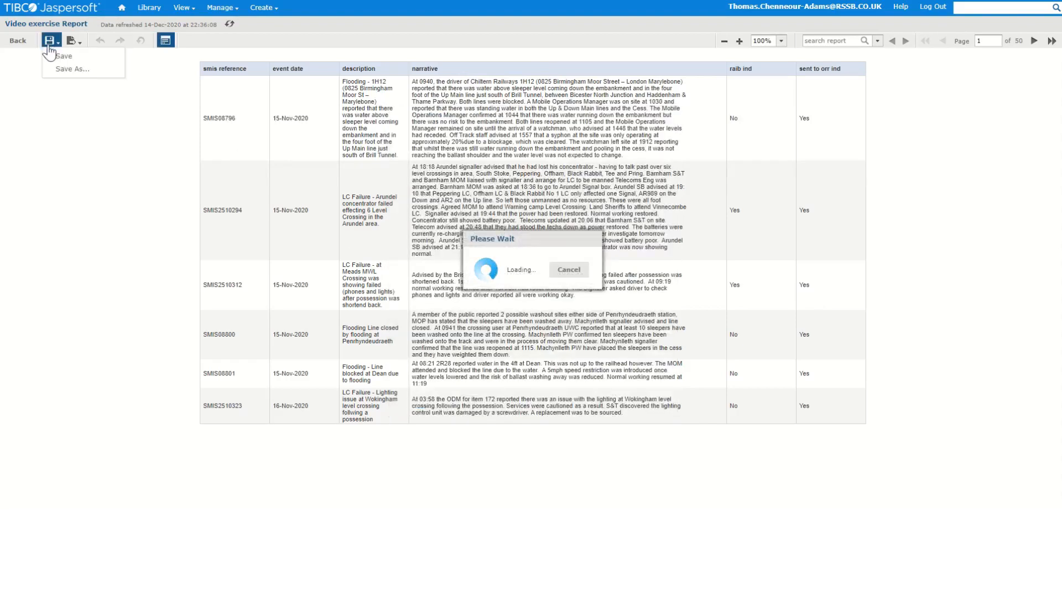
click(73, 41)
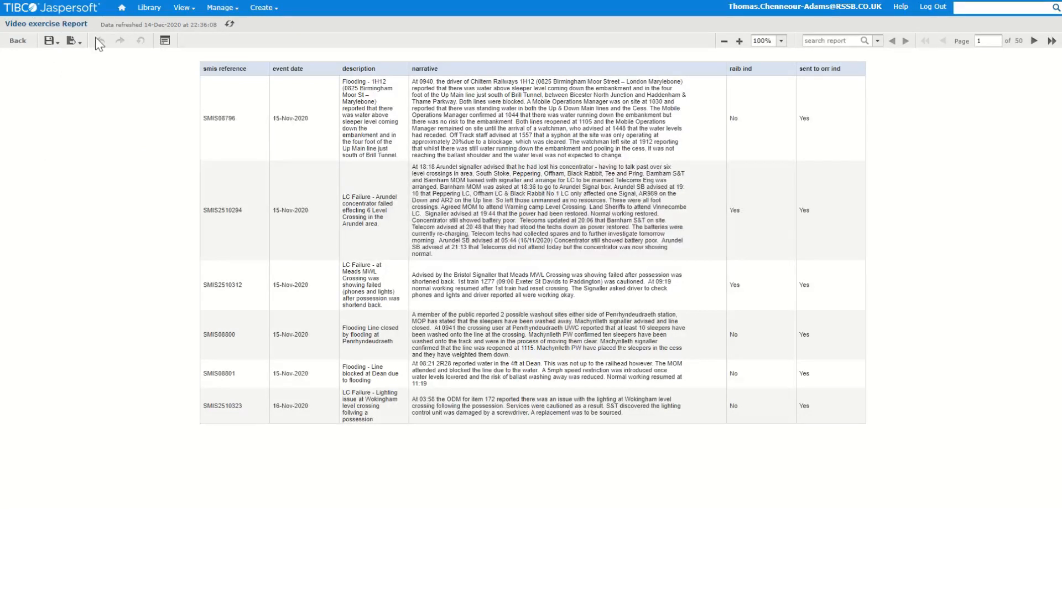
click(51, 42)
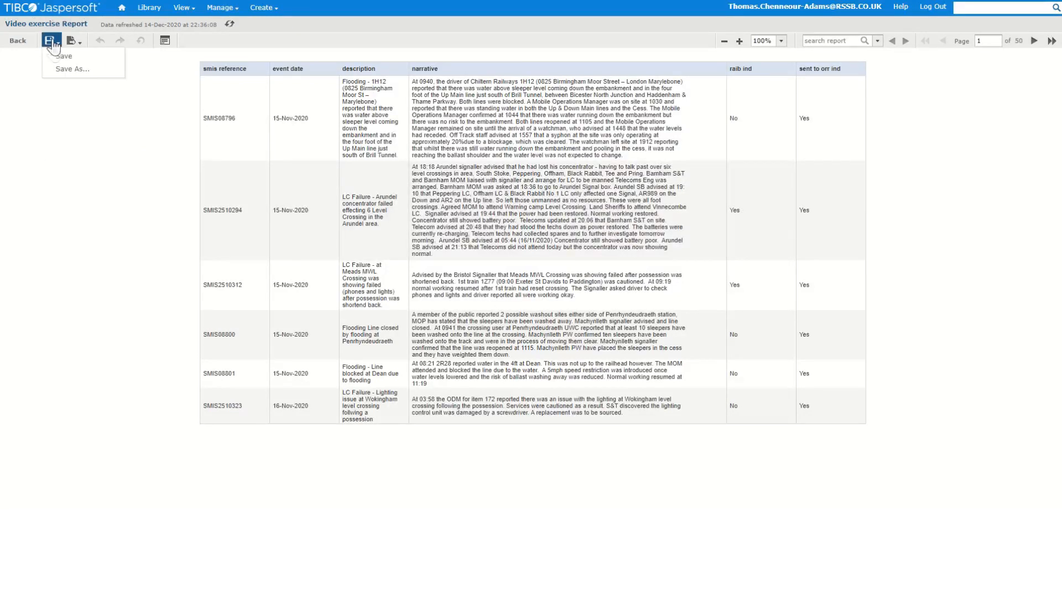
click(73, 70)
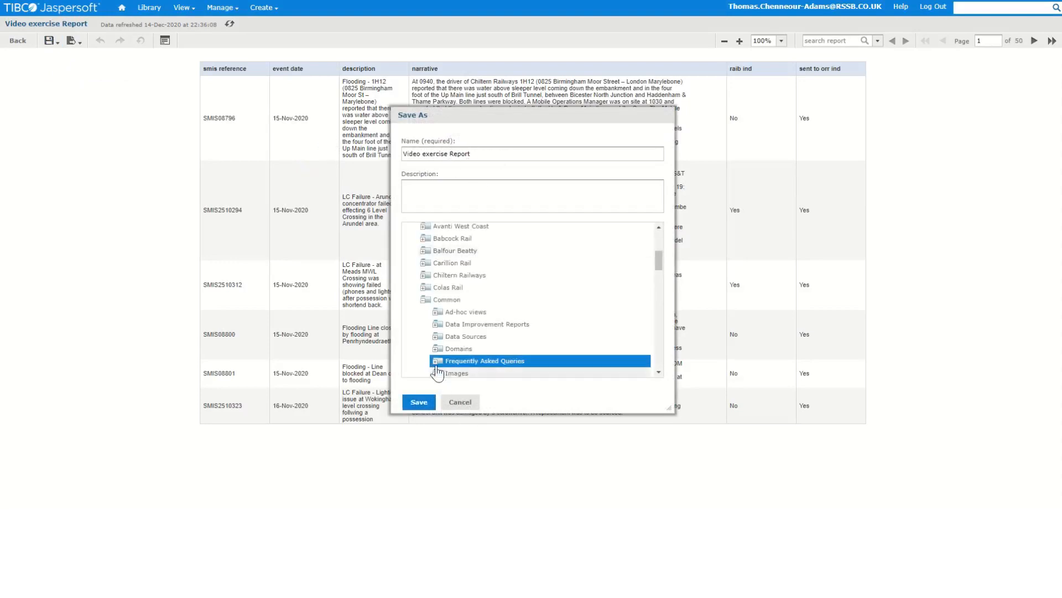
click(420, 403)
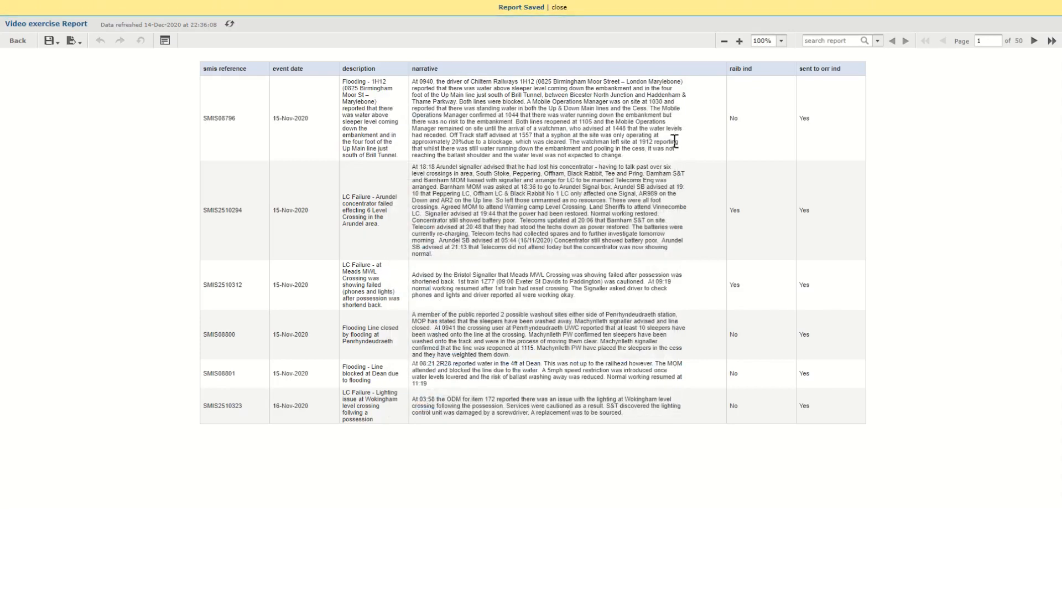
click(559, 7)
Open the scheduled jobs for Video exercise Report from the repository and start a new schedule
mouse_move(182, 8)
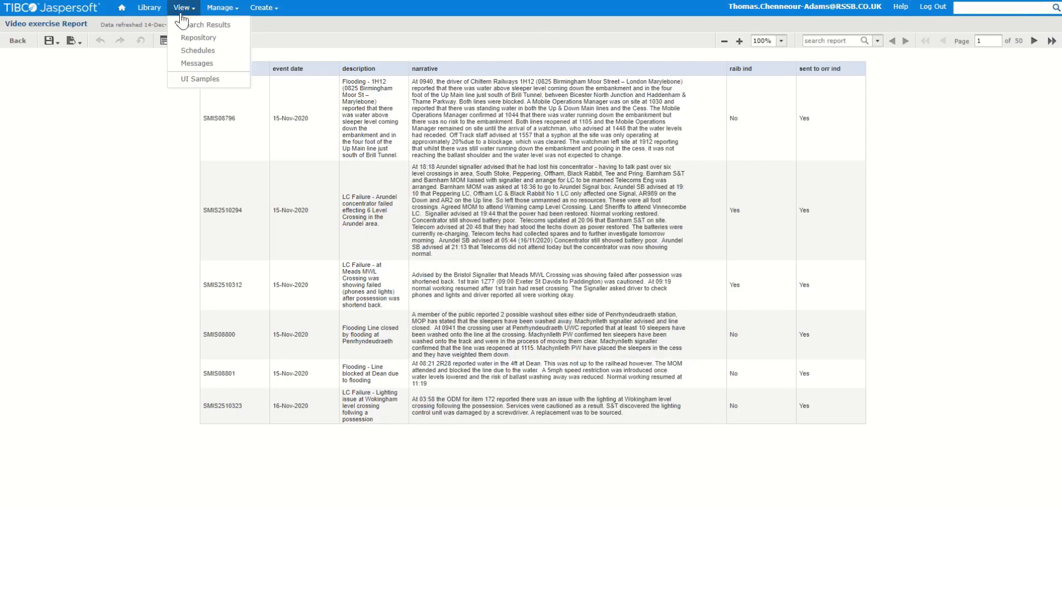
click(198, 40)
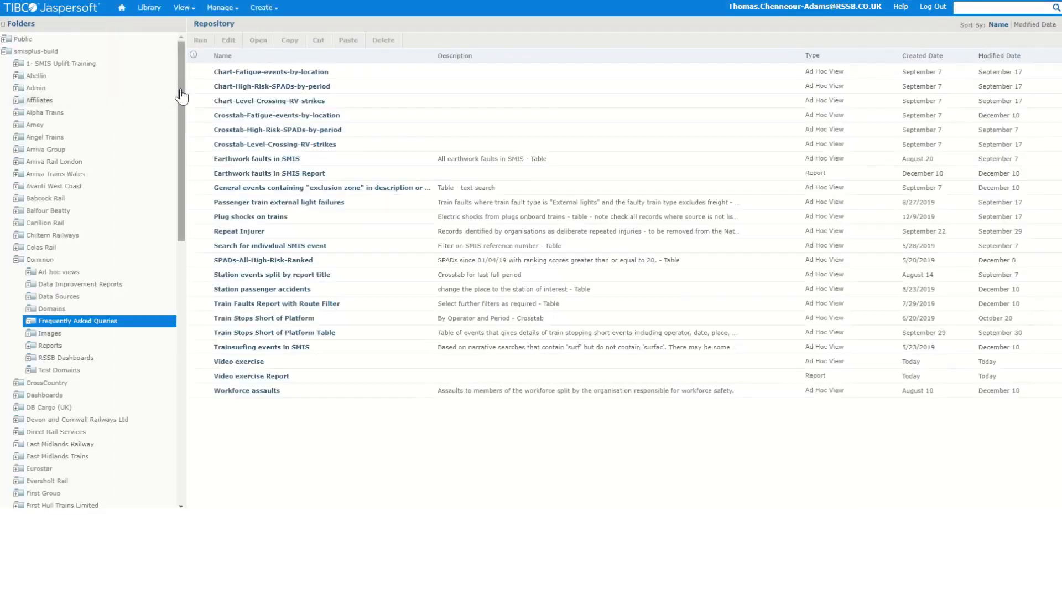
mouse_move(212, 13)
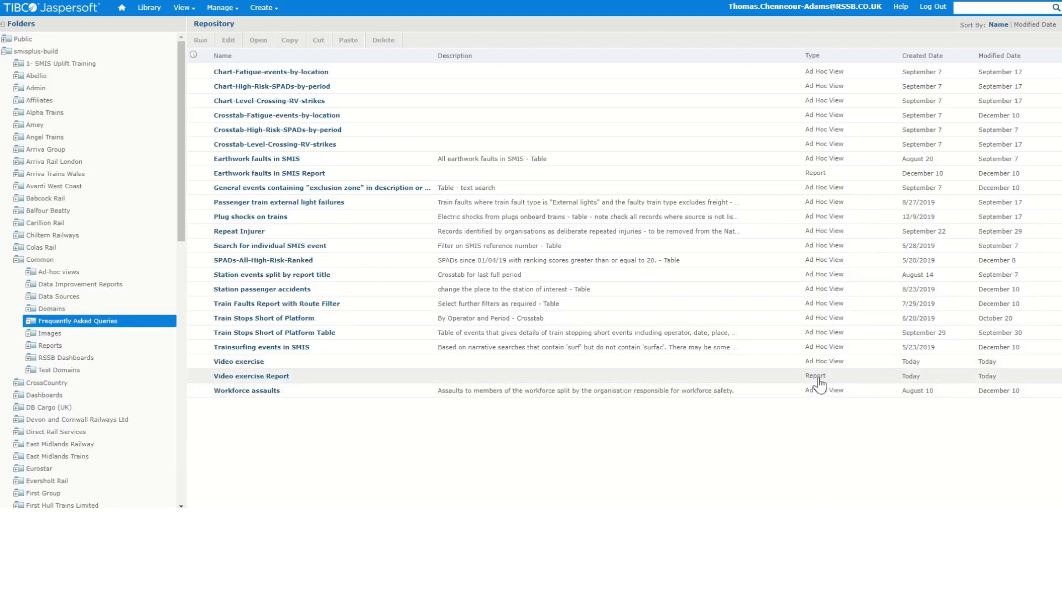
right_click(282, 382)
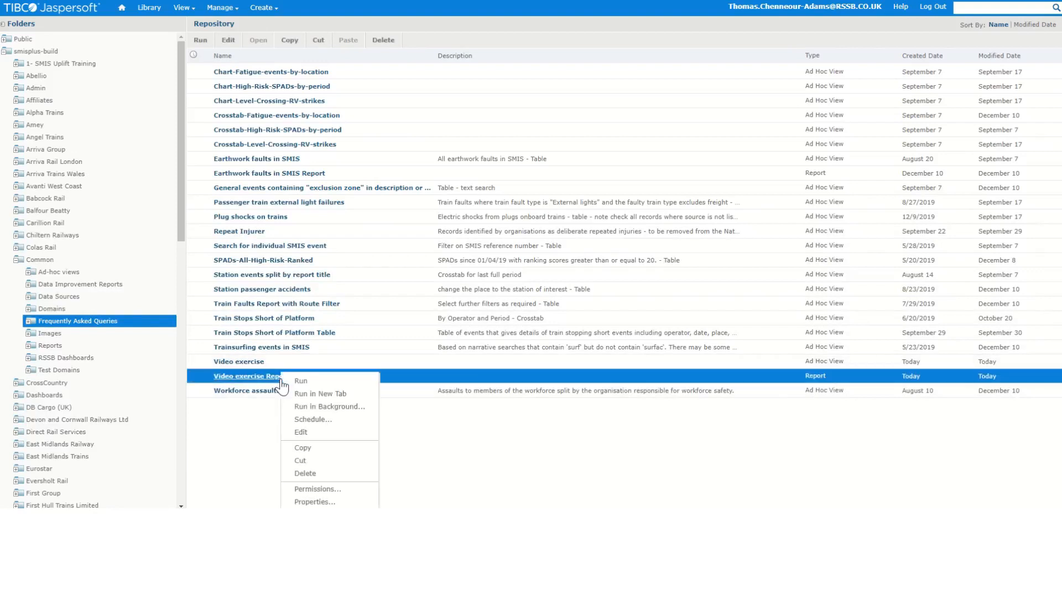
click(327, 419)
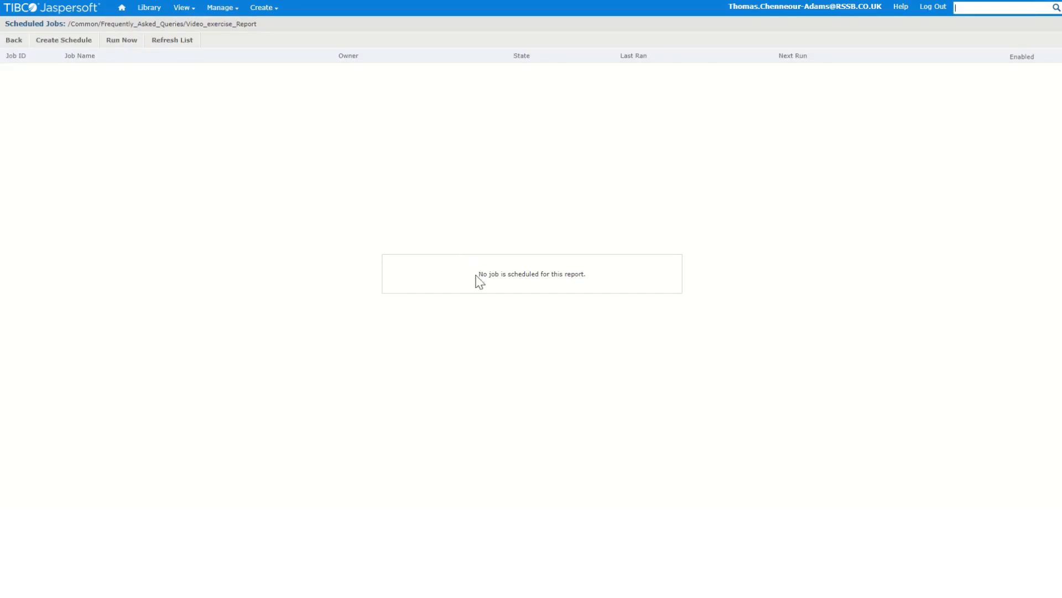
drag(477, 275, 622, 288)
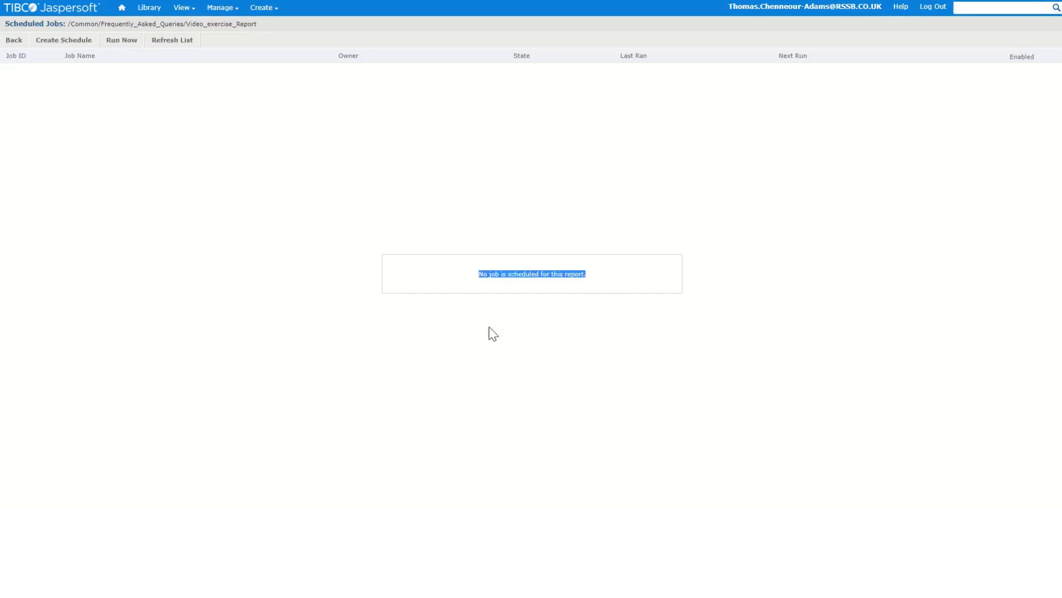
click(298, 331)
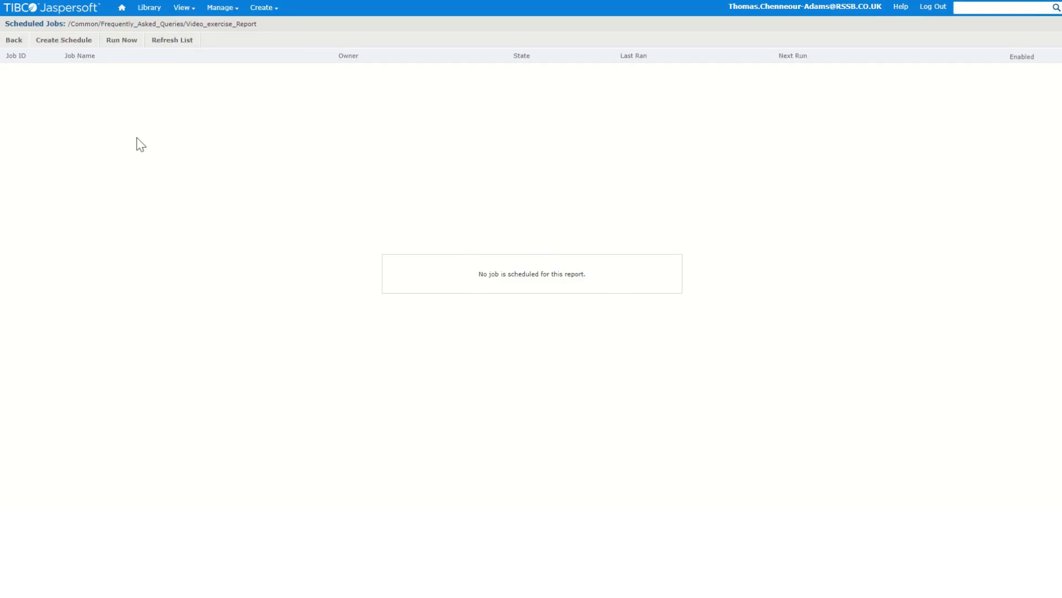
click(89, 46)
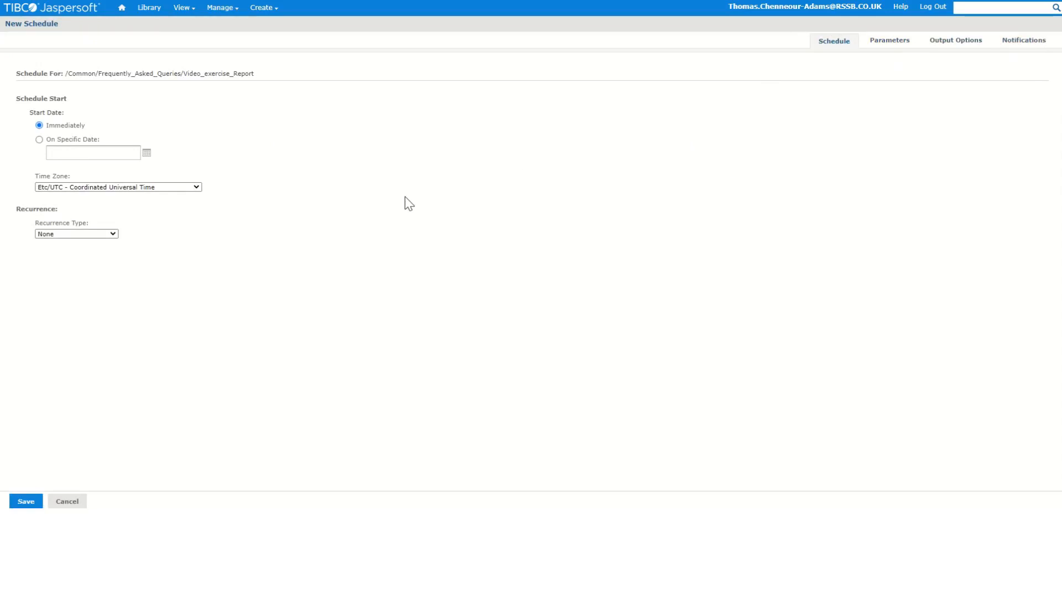
click(39, 140)
click(147, 153)
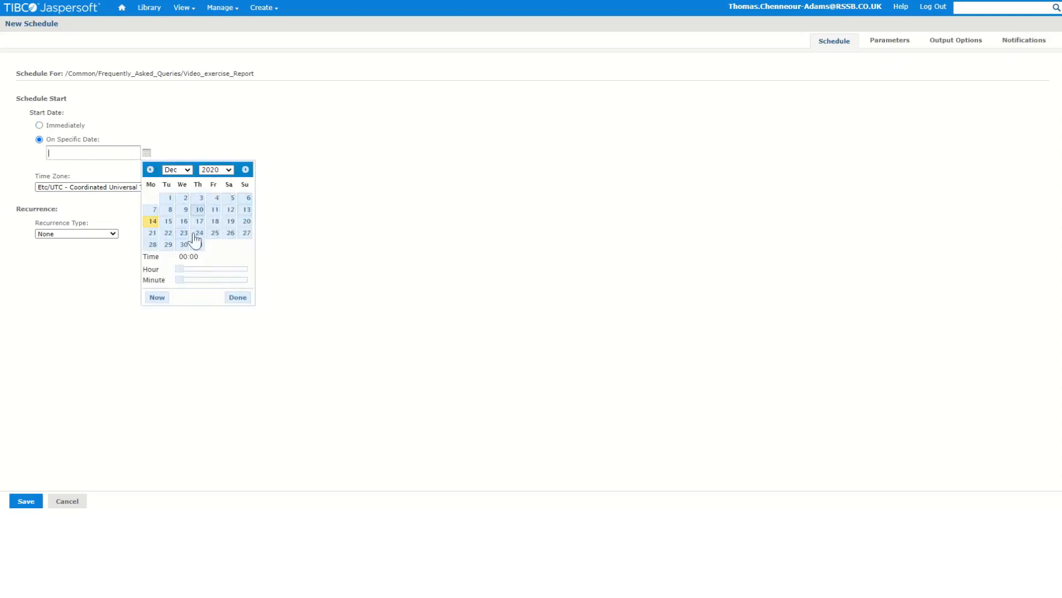
click(183, 169)
click(172, 186)
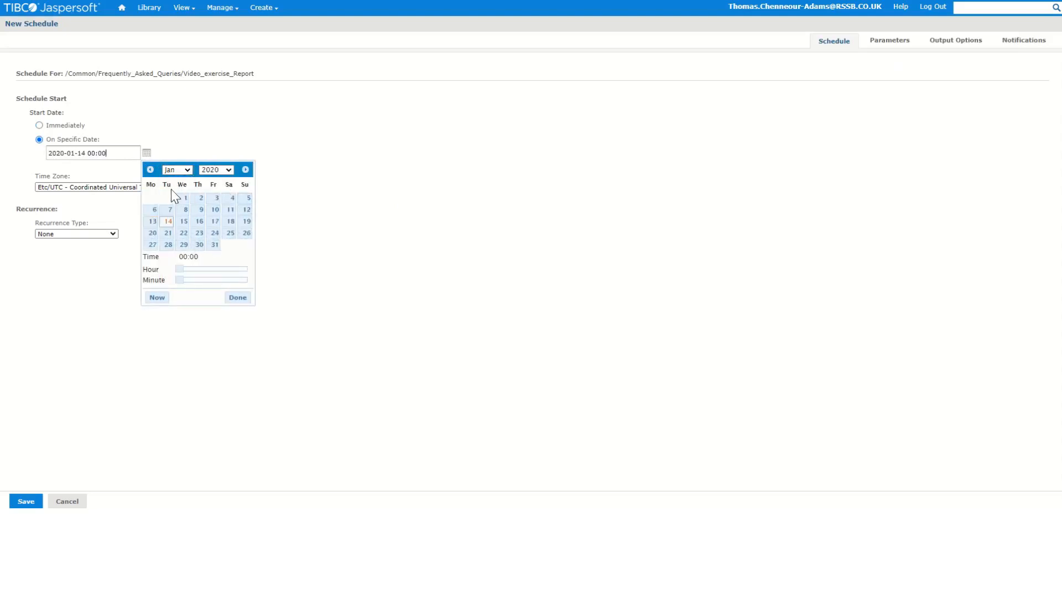
click(186, 198)
click(275, 133)
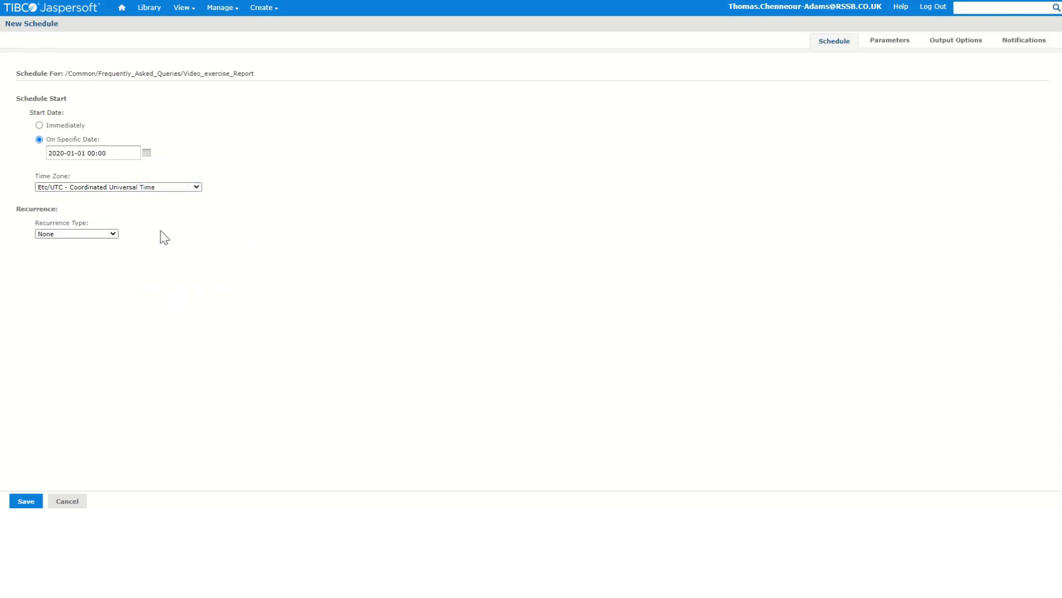
Set a Simple recurrence that repeats every 4 weeks
click(109, 235)
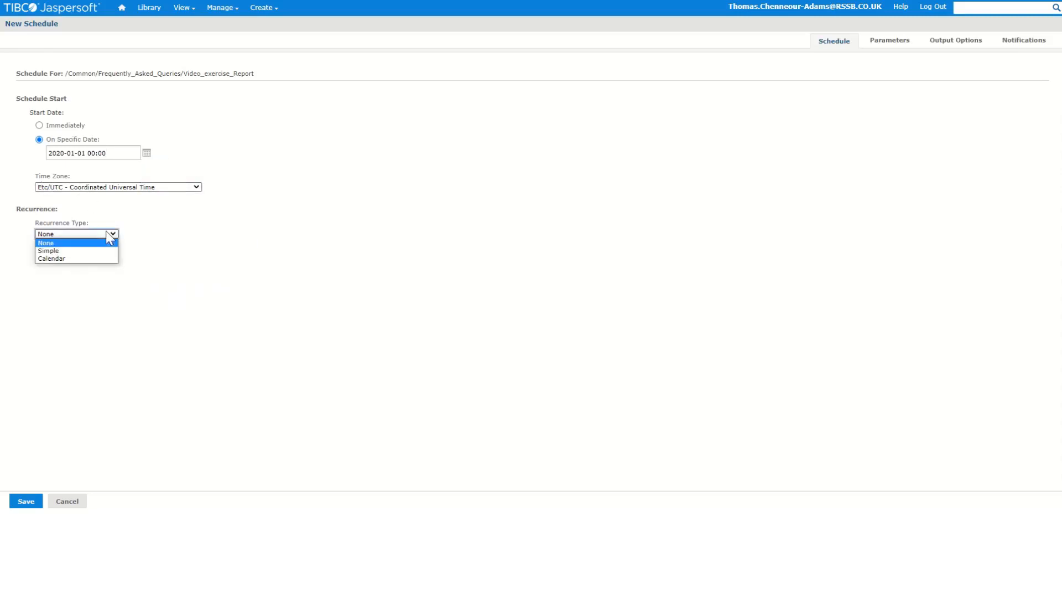
click(85, 252)
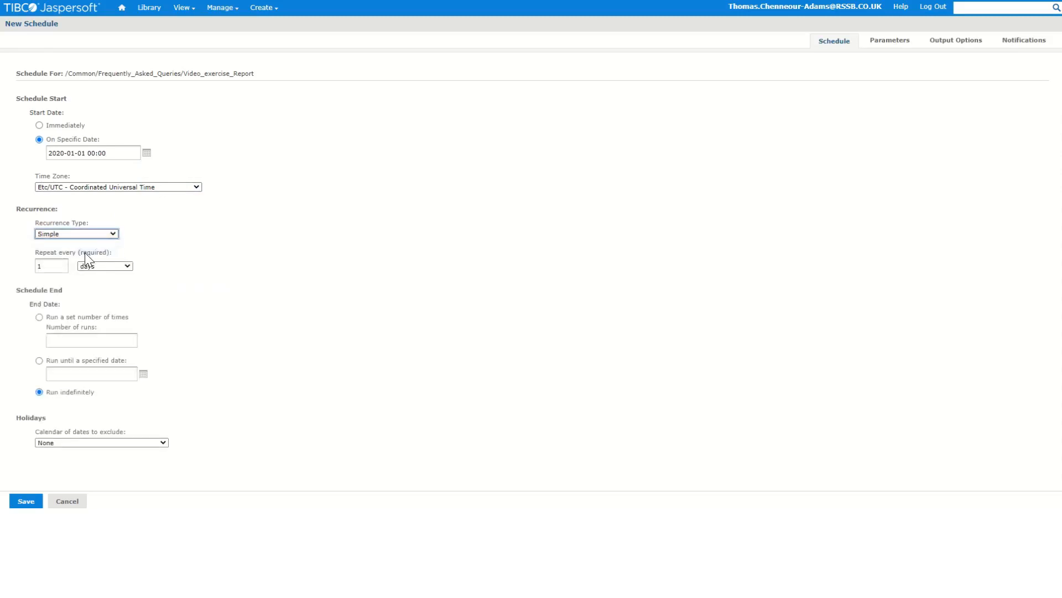
double_click(39, 266)
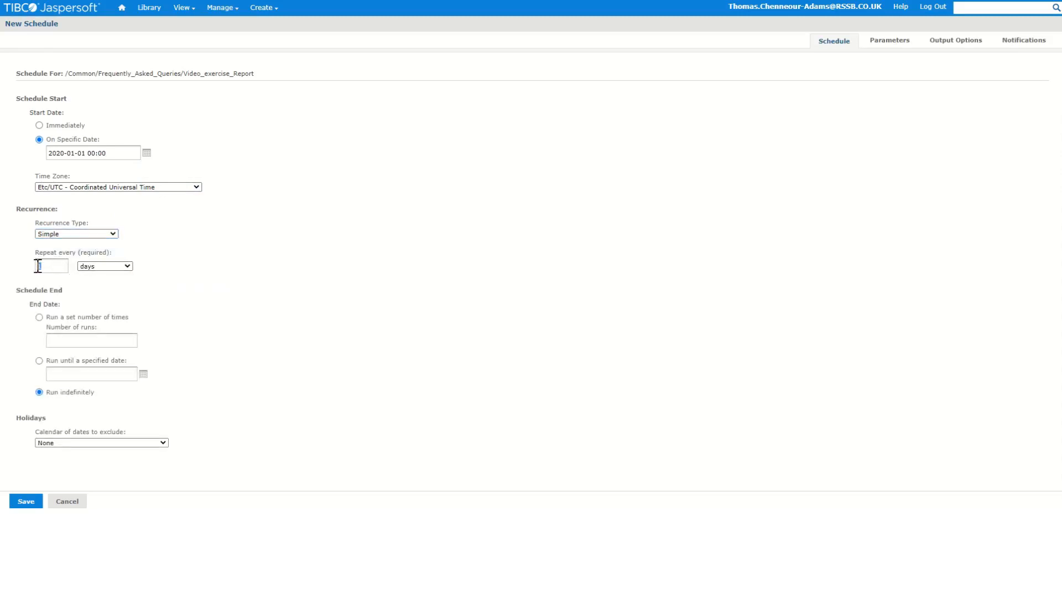
click(113, 269)
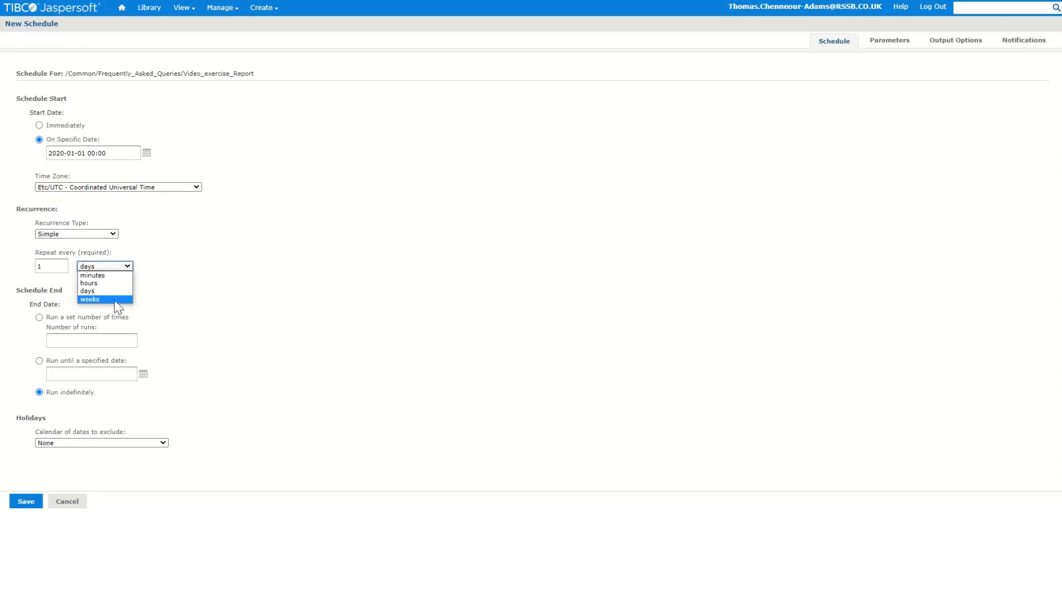
click(38, 266)
key(BackSpace)
text(4)
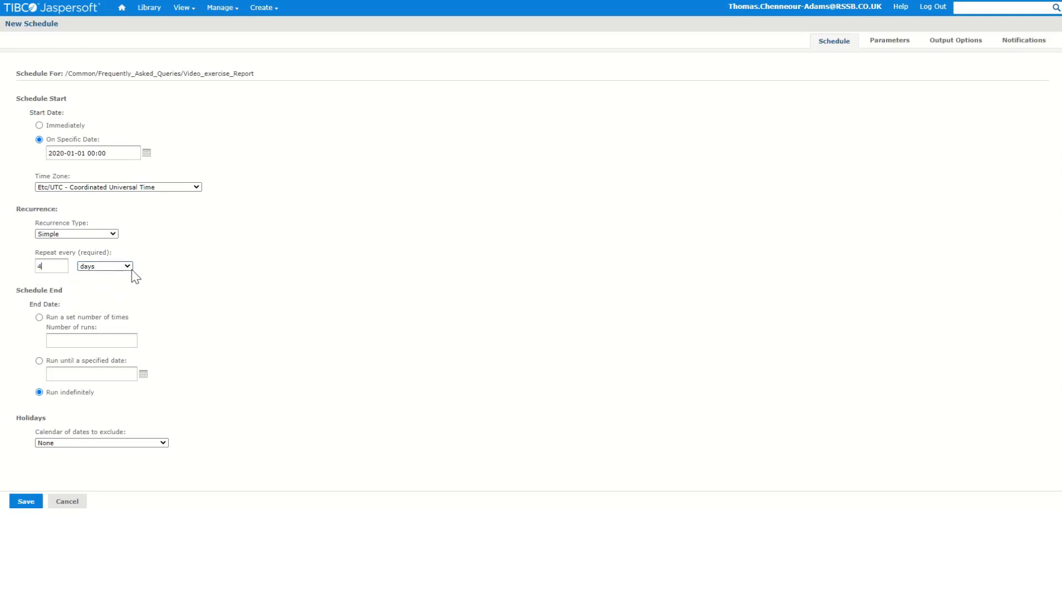
click(127, 266)
click(111, 296)
Set the schedule to end after a set number of 13 runs
click(164, 293)
click(144, 374)
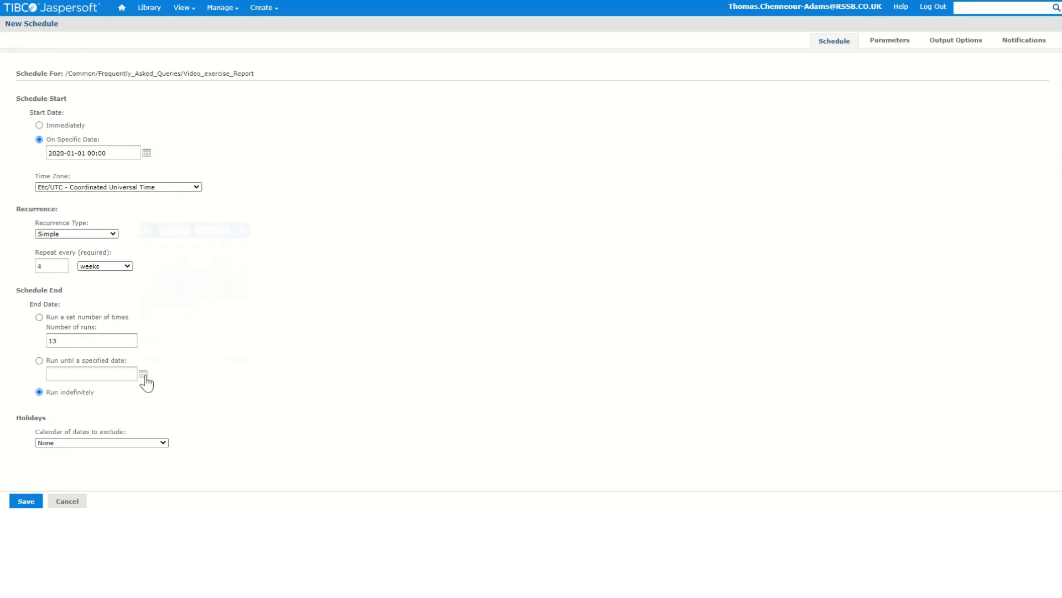
click(377, 335)
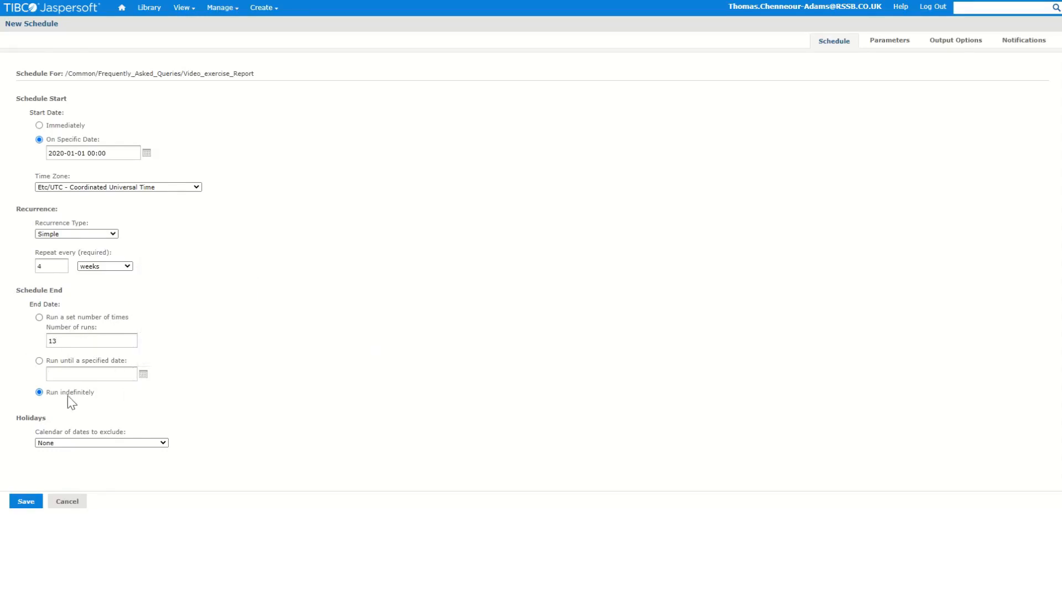
click(40, 317)
click(70, 443)
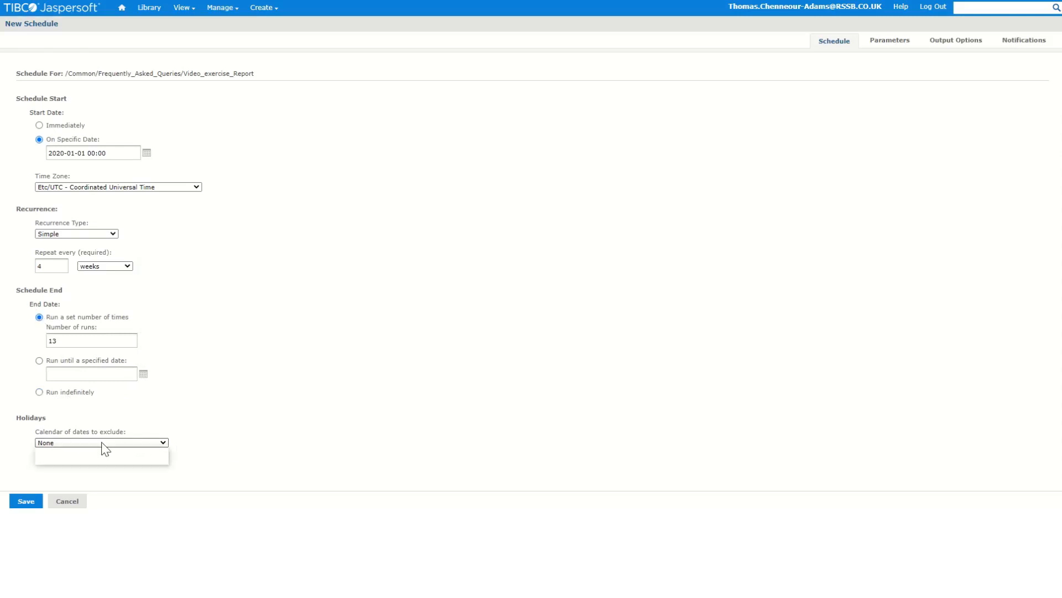
click(231, 435)
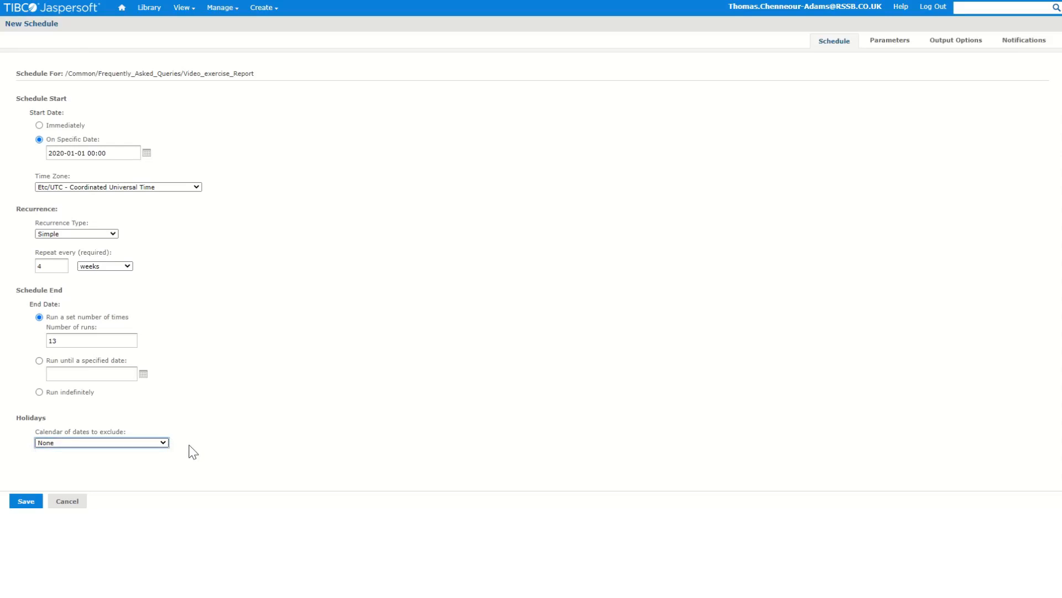
Switch the recurrence type to Calendar and review its month, day, time and end-date options
click(71, 233)
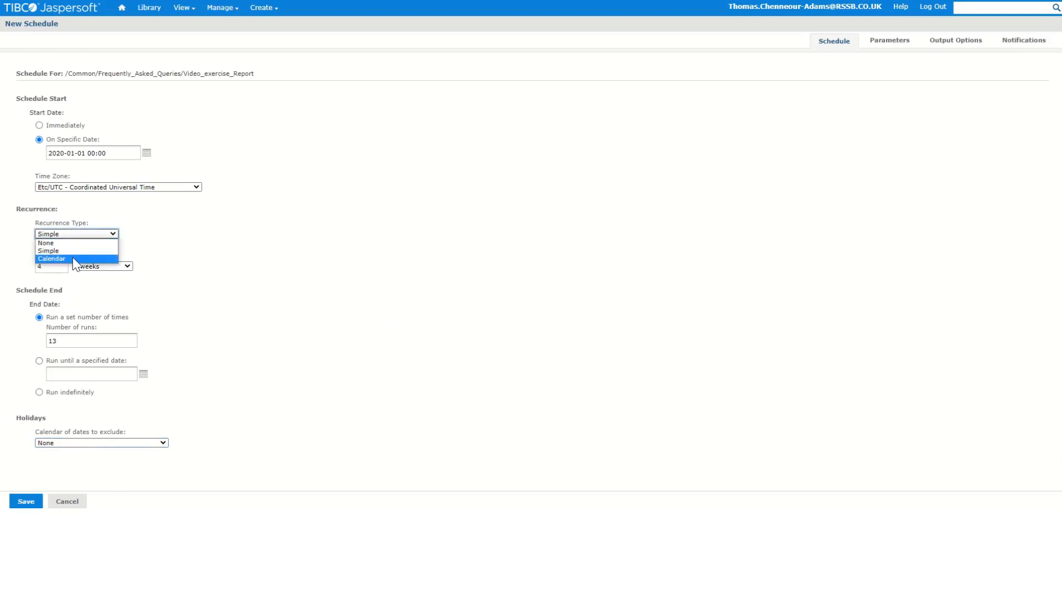
click(72, 257)
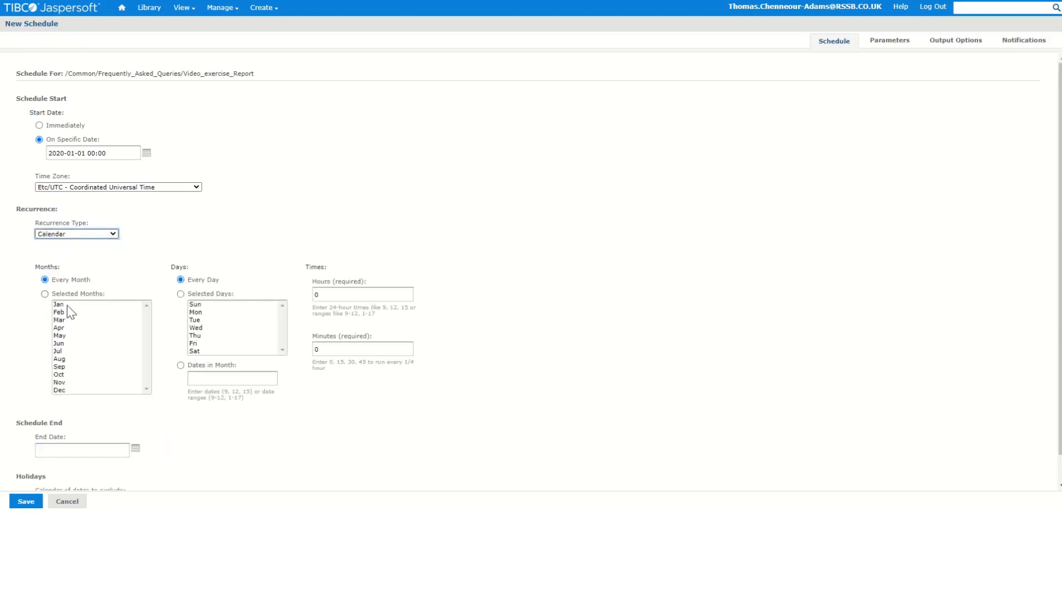
drag(68, 304, 122, 342)
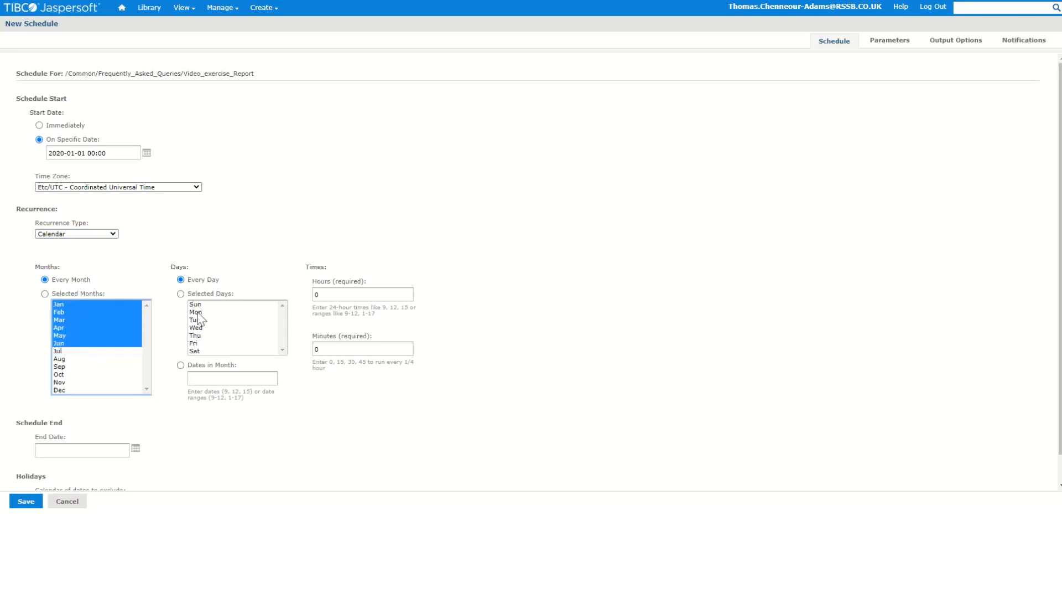
click(197, 312)
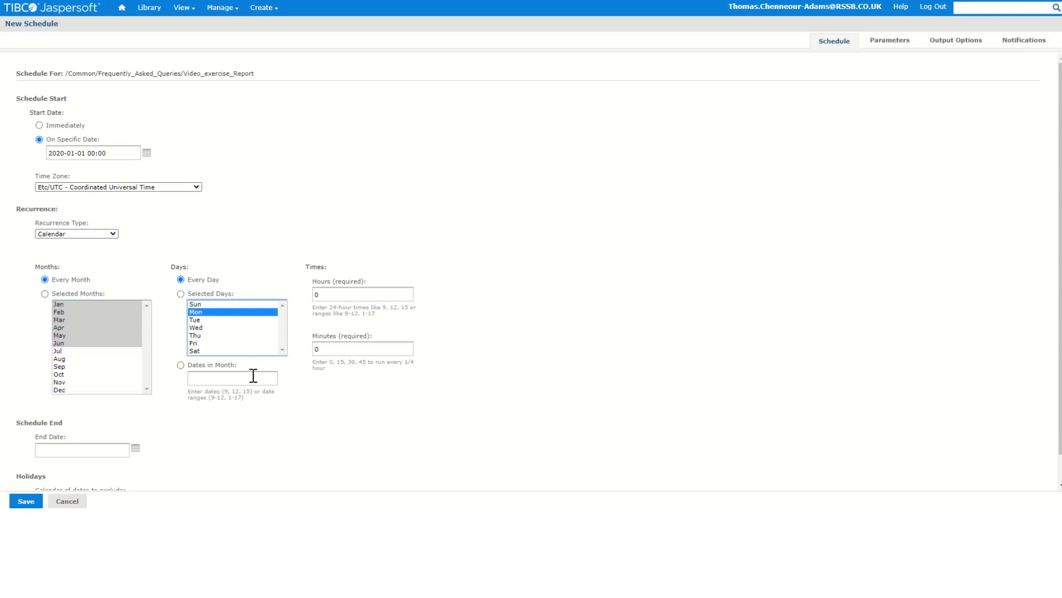
click(224, 378)
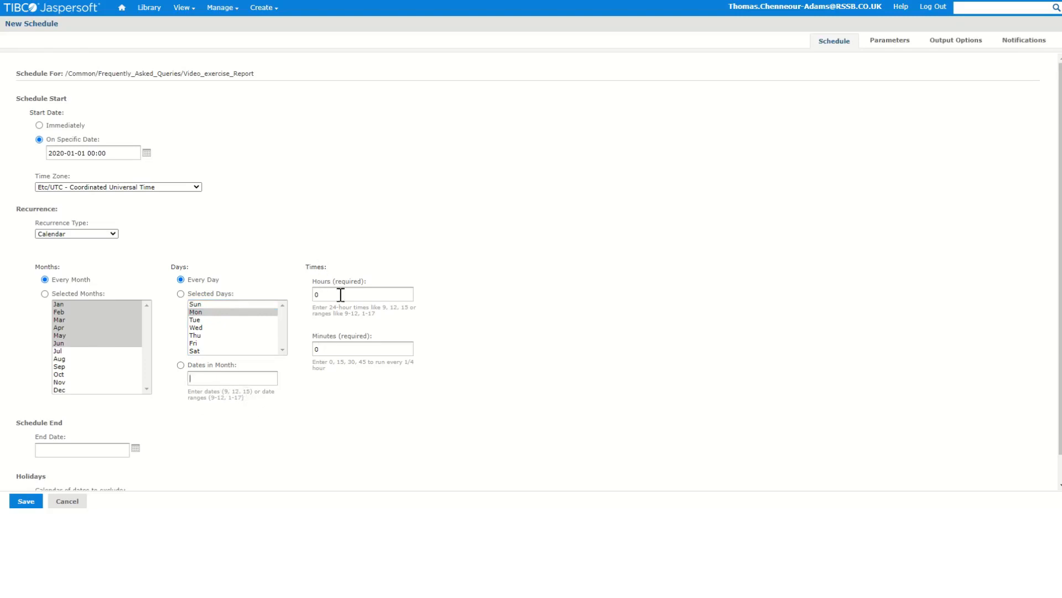
double_click(332, 350)
scroll(318, 437, down, 1)
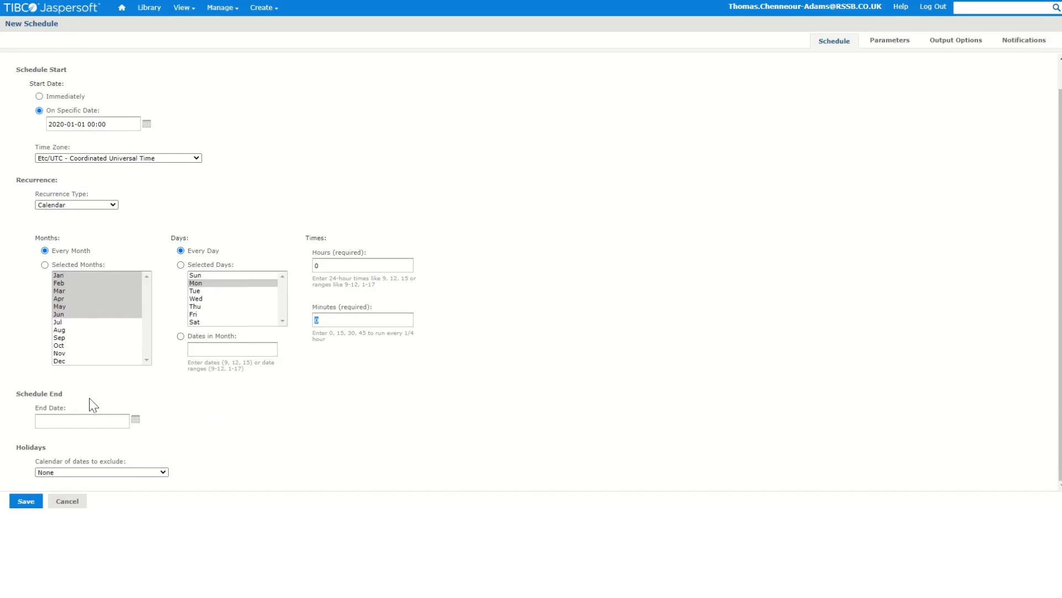
click(136, 419)
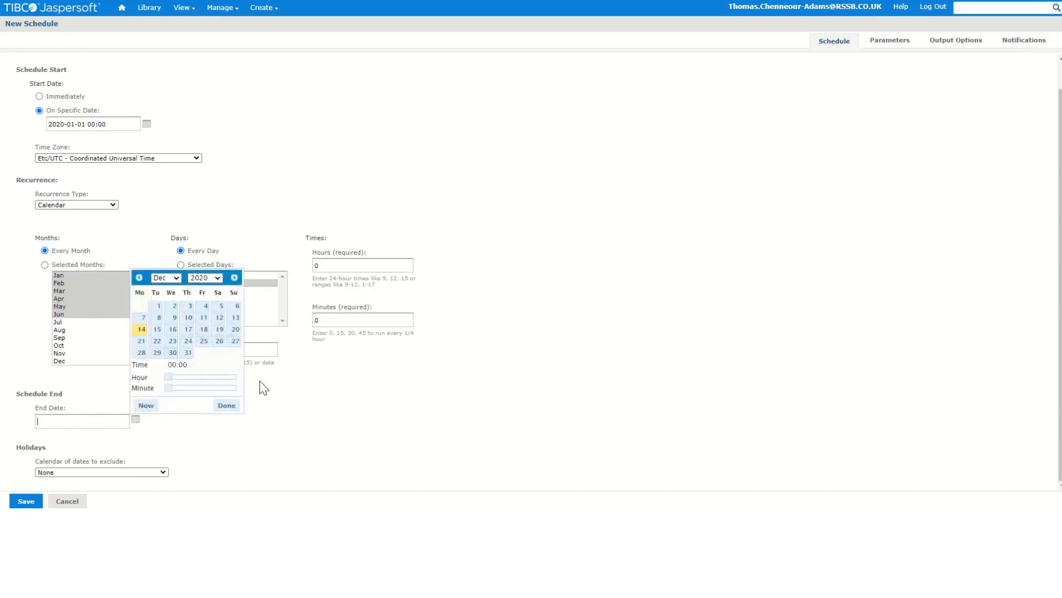
click(301, 421)
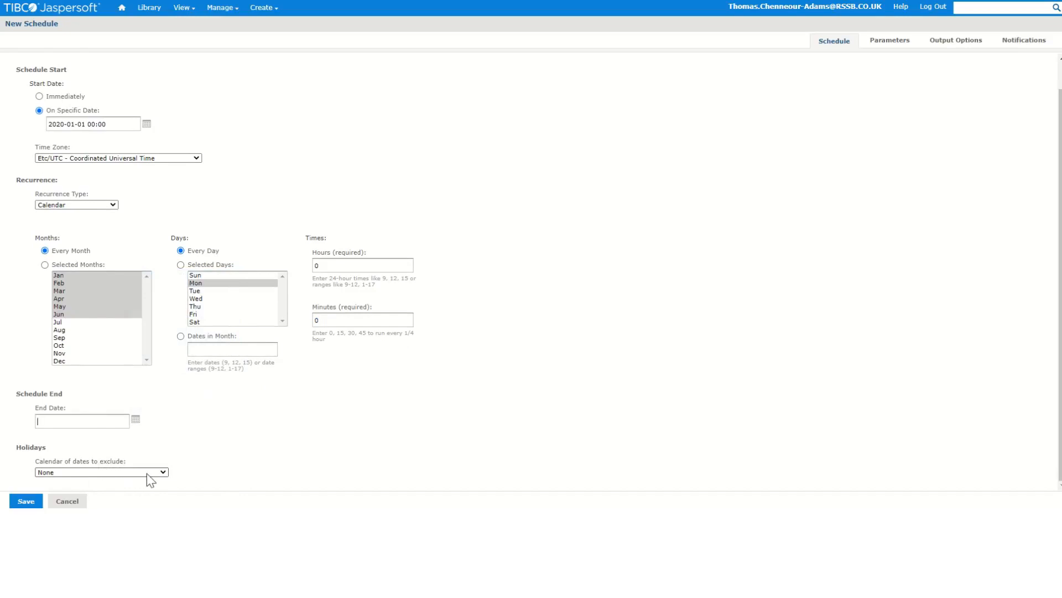
scroll(332, 293, up, 2)
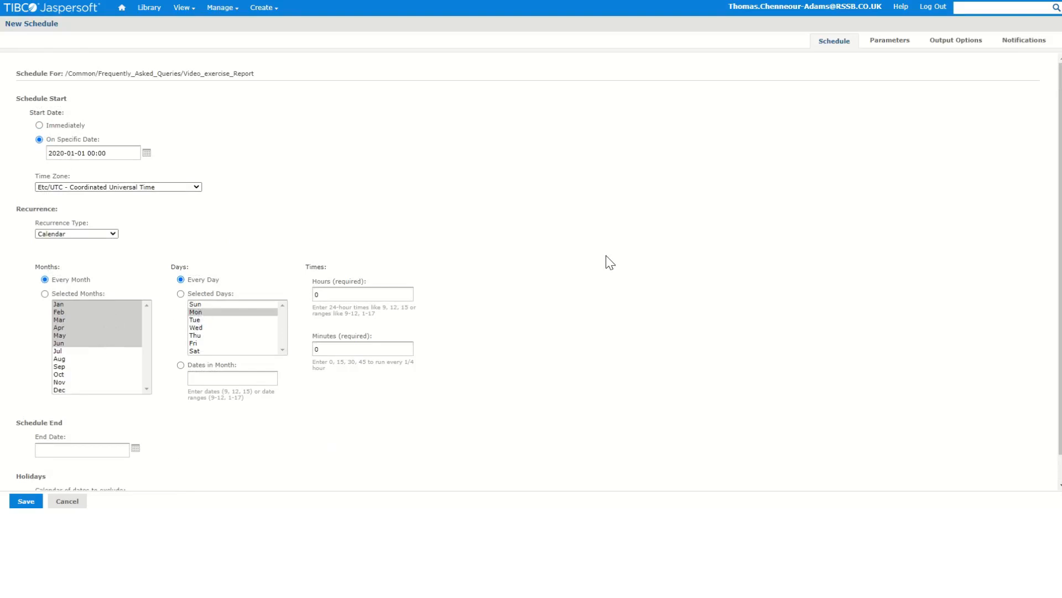
Correct the start date and review the report parameters last full period ind, raib ind and sent to orr ind
click(888, 43)
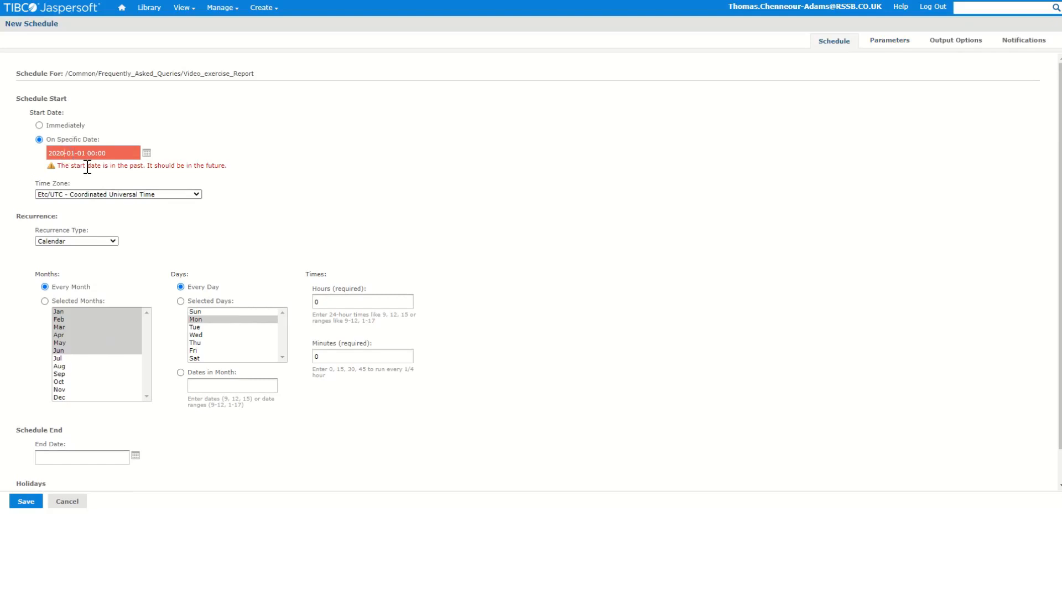
key(BackSpace)
text(1)
click(883, 41)
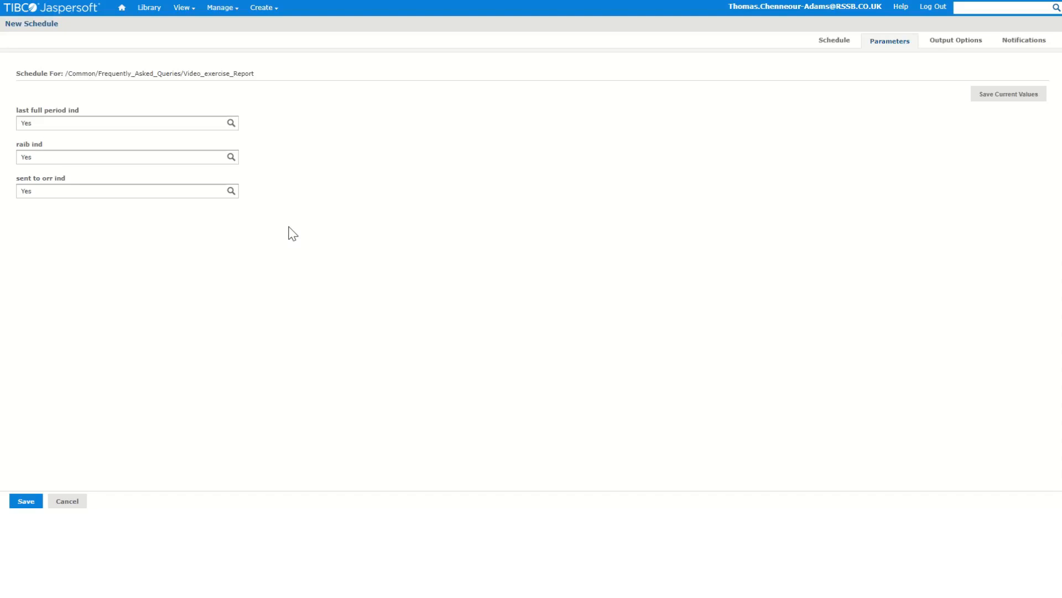
click(124, 125)
click(376, 180)
Open the output options and add CSV, HTML and XLSX to the output formats alongside PDF
click(957, 44)
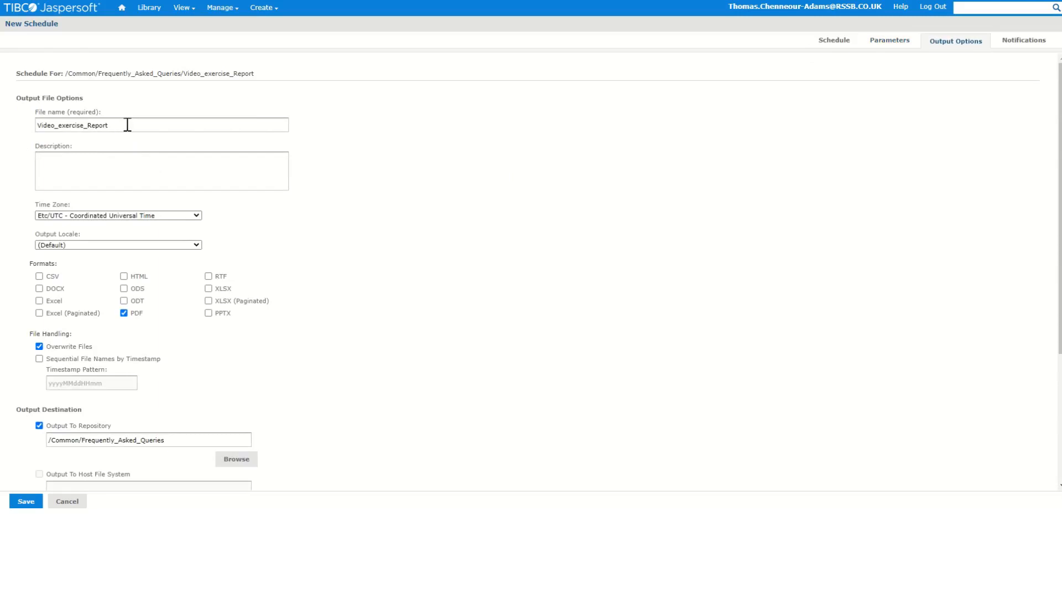
drag(126, 126, 11, 135)
click(80, 155)
drag(106, 125, 12, 126)
click(125, 126)
click(83, 174)
click(40, 276)
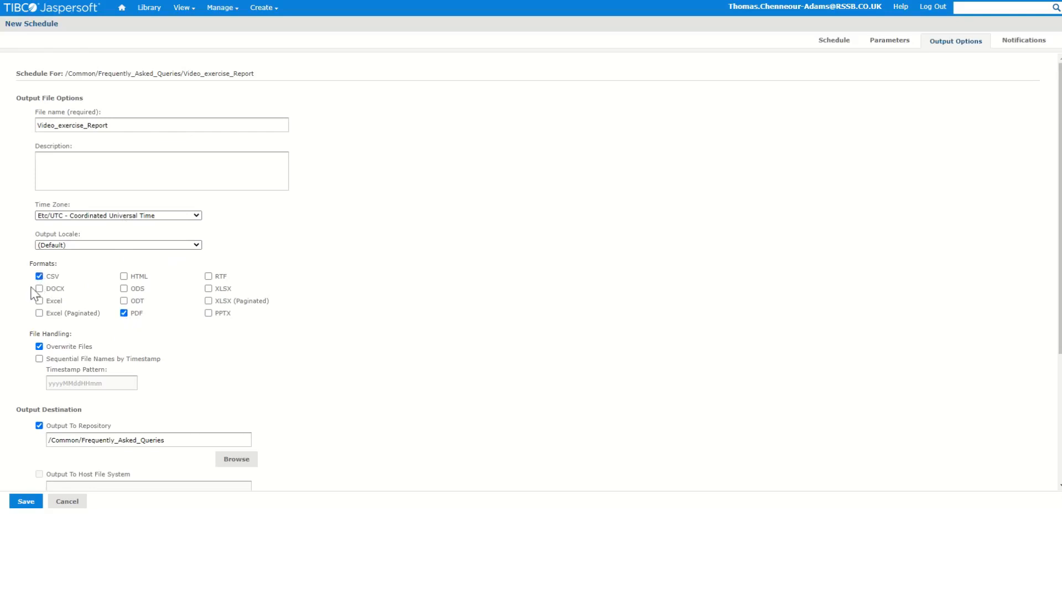
click(124, 276)
click(208, 288)
scroll(206, 348, down, 1)
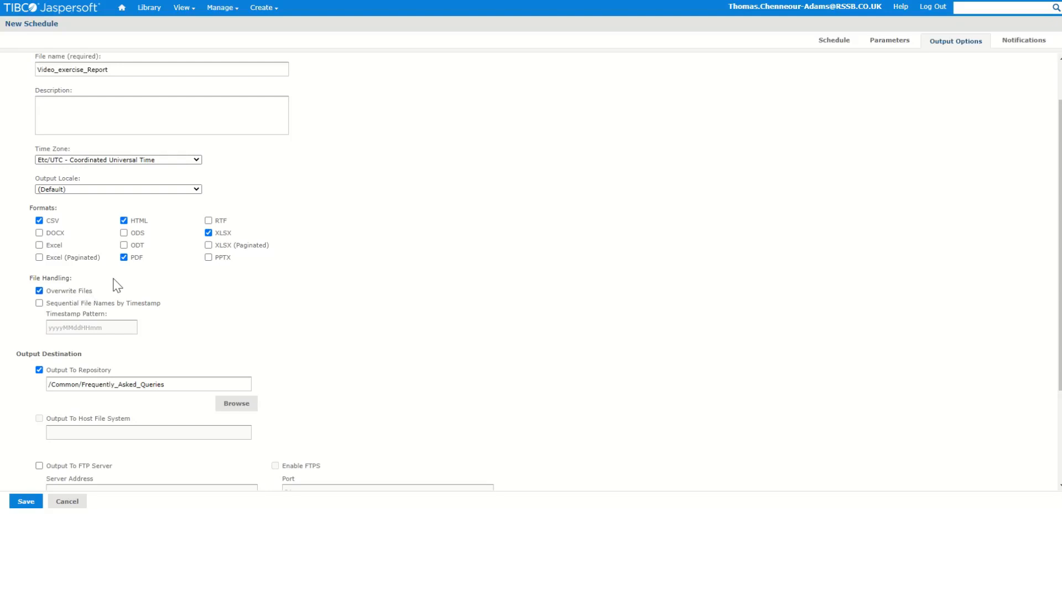
Use sequential file names by timestamp instead of overwriting files, with the timestamp pattern yyyyMMdd
click(39, 303)
click(39, 290)
drag(106, 327, 84, 333)
click(110, 333)
scroll(244, 304, up, 1)
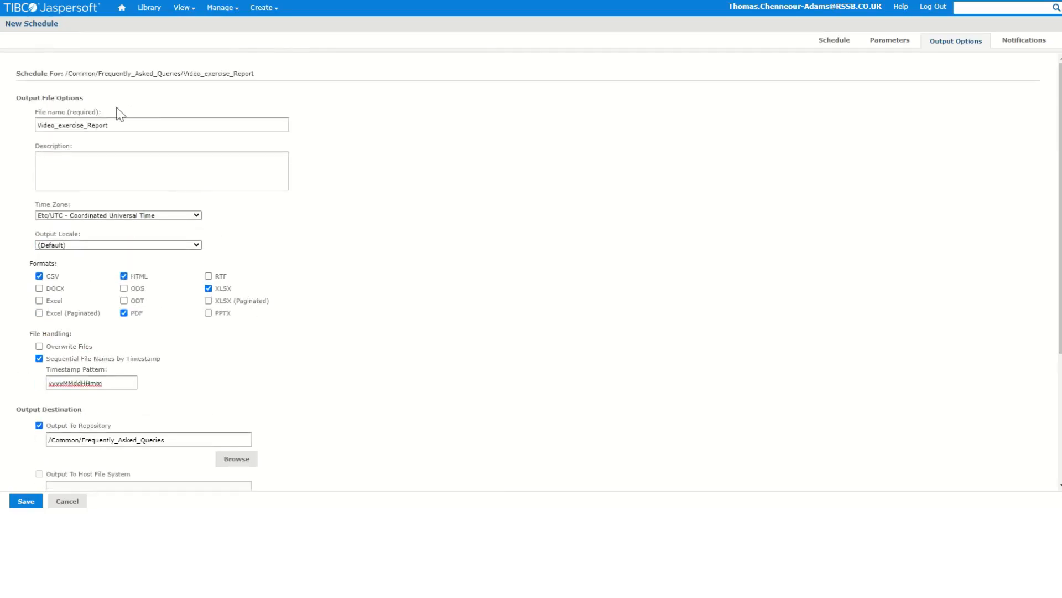
scroll(127, 193, down, 3)
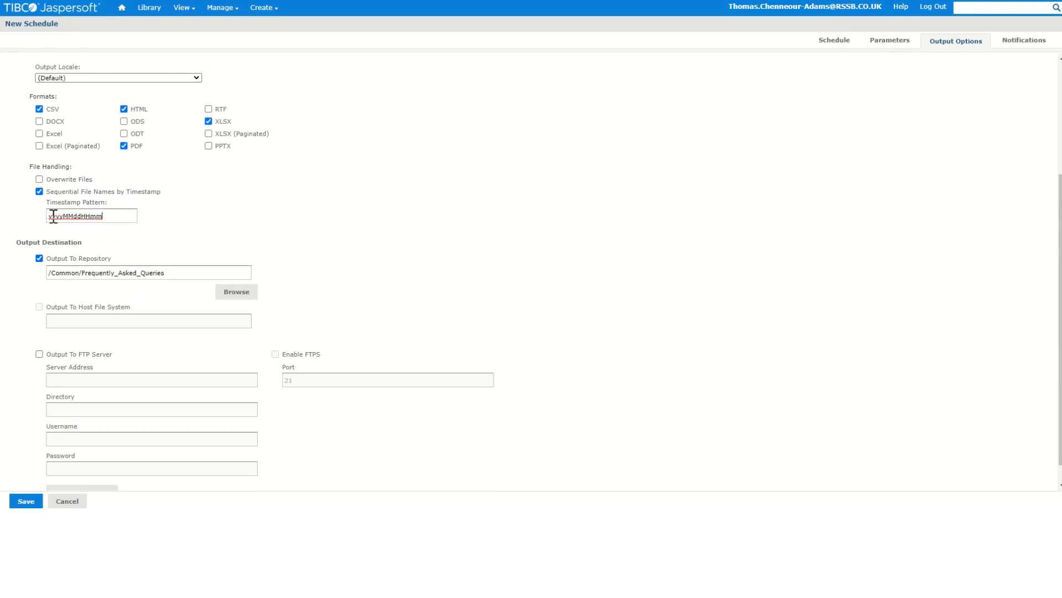
drag(104, 217, 81, 217)
key(BackSpace)
key(BackSpace)
key(BackSpace)
text(dd)
Review the repository output destination folder /Common/Frequently_Asked_Queries
drag(55, 273, 167, 273)
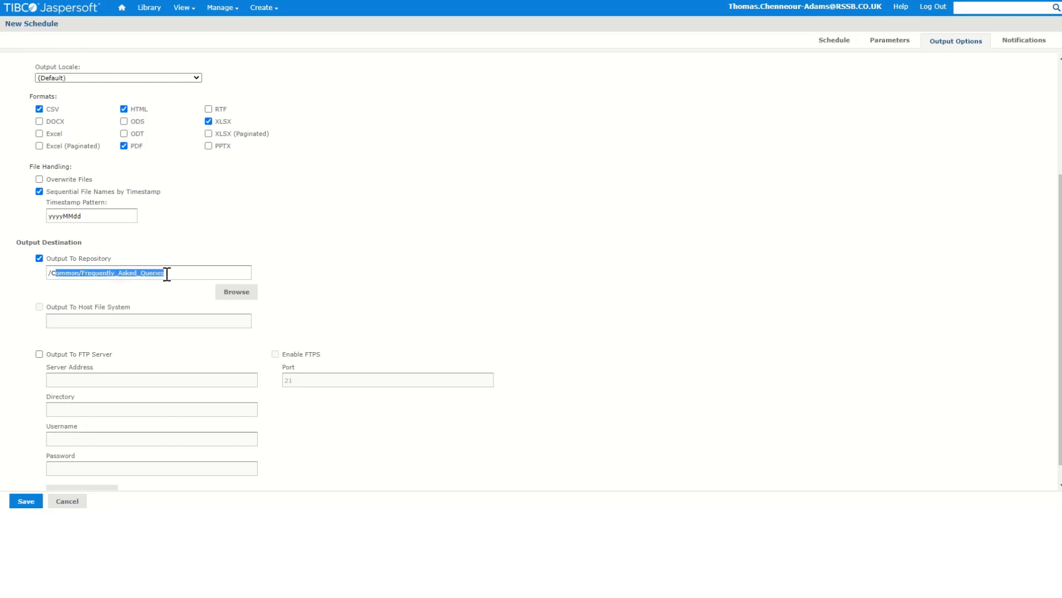
click(178, 273)
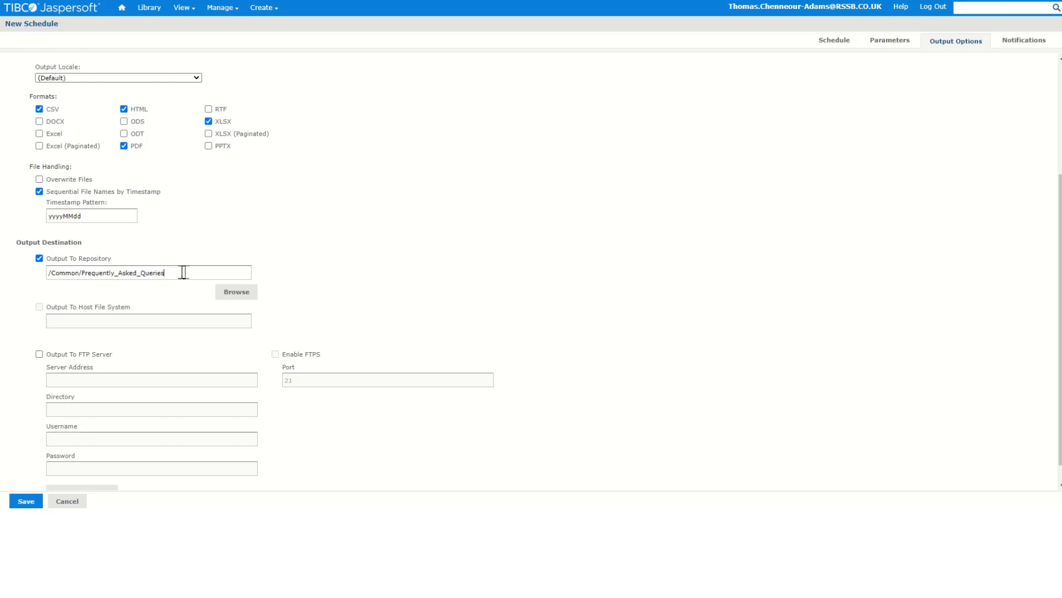
scroll(232, 274, down, 1)
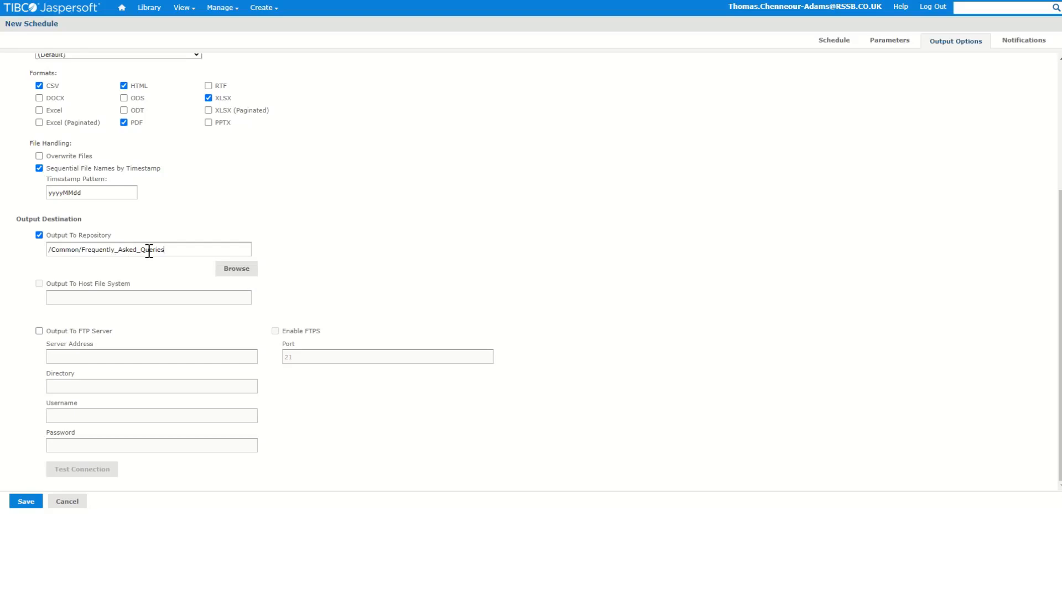
scroll(487, 224, up, 3)
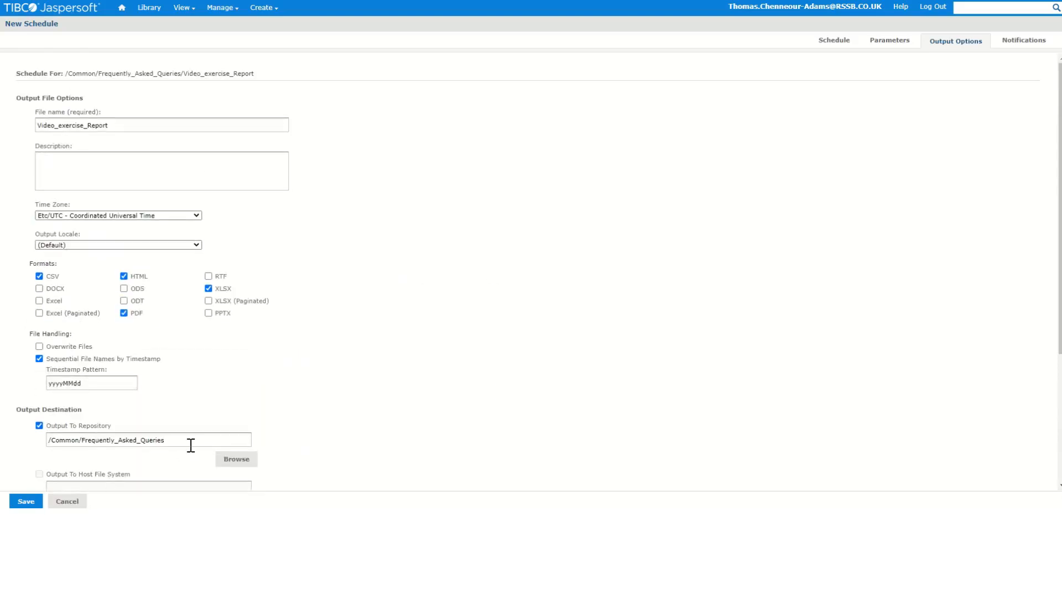
Open the notifications and enter the report recipient's e-mail address in the report delivery To field
click(1028, 47)
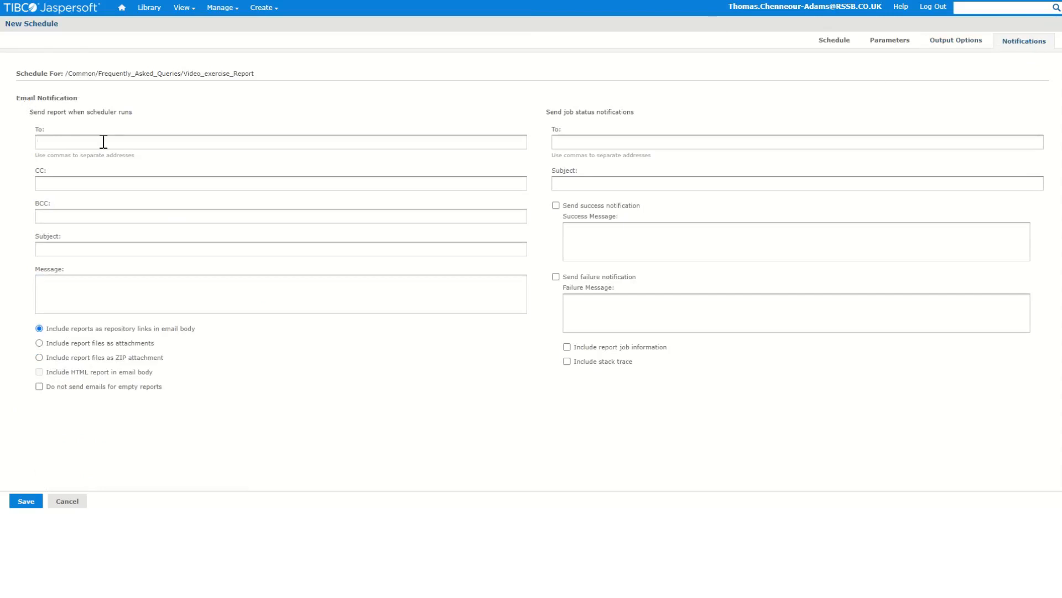
click(52, 143)
text(n)
click(123, 144)
Send the report files as a ZIP attachment and skip emails for empty reports
click(112, 183)
click(39, 343)
click(46, 370)
click(39, 372)
click(39, 357)
click(39, 386)
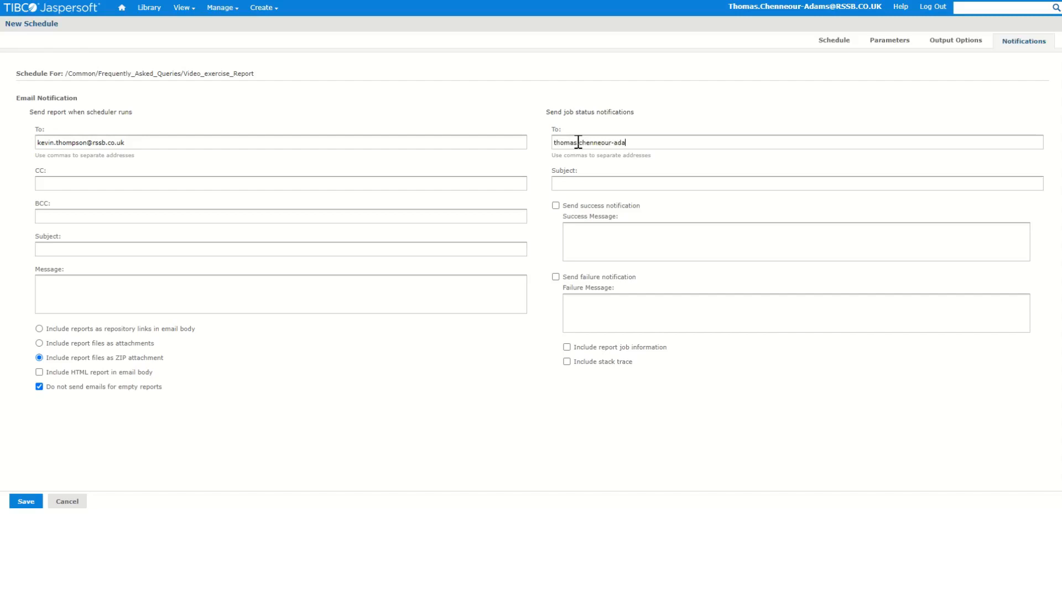
Try to save the schedule with the current notification settings
click(584, 184)
click(576, 250)
click(556, 205)
click(556, 277)
click(586, 314)
click(556, 205)
click(556, 277)
click(34, 503)
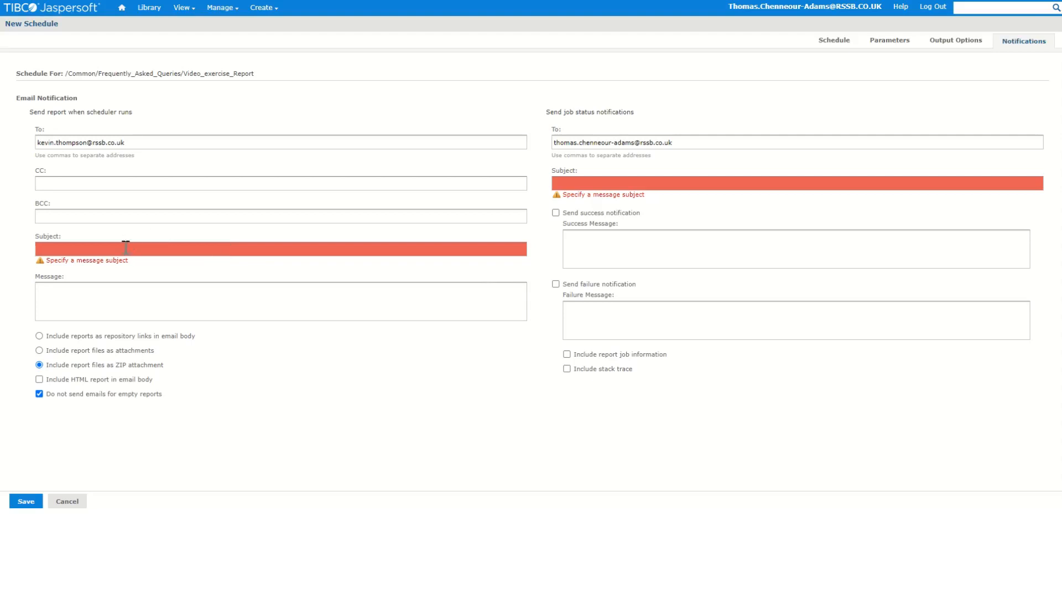
Set the report email subject to Test schedule 1 and the job status subject to test schedule 1
text(Test schedule 1)
click(601, 182)
text(test schedule 1)
Enable the success notification with the message report ran successfully
click(556, 213)
click(591, 238)
text(report ran successfully)
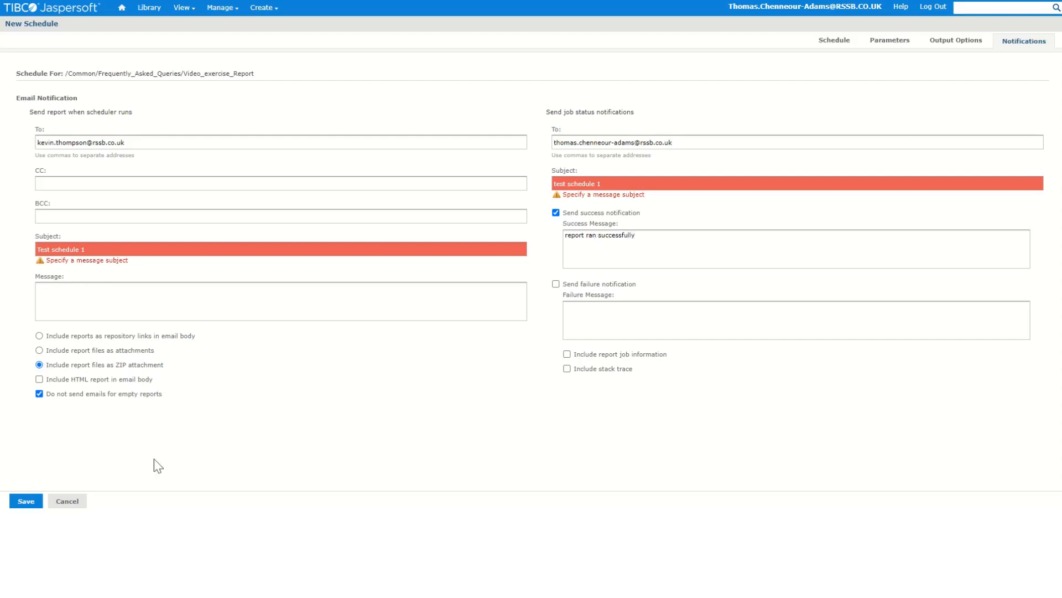
Save the schedule as Training schedule 1 with the description demonstration
click(26, 501)
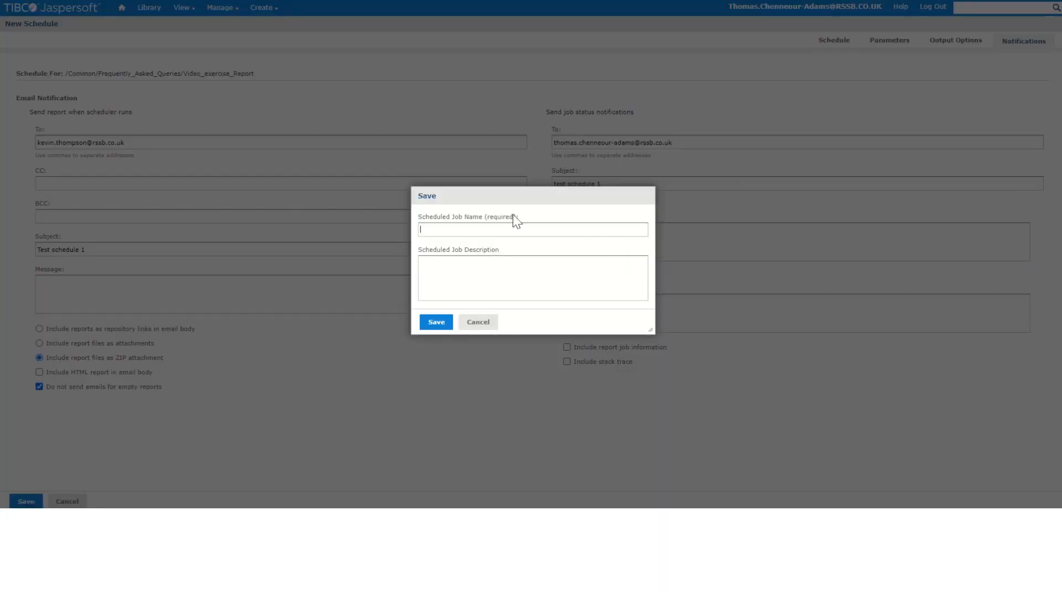
text(Training schedu)
text(le 1)
text(demonstratio)
text(n)
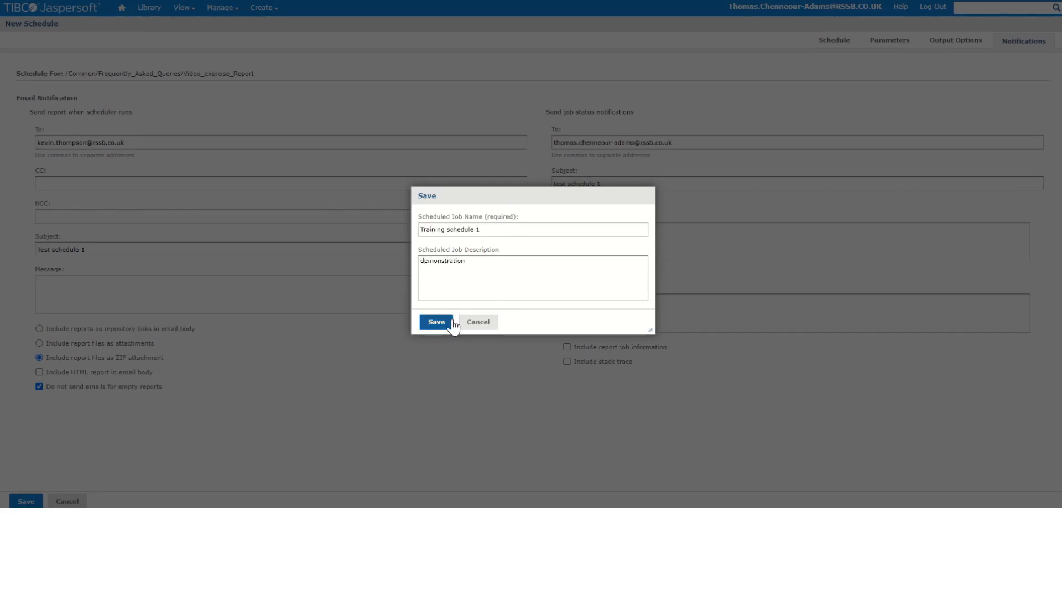